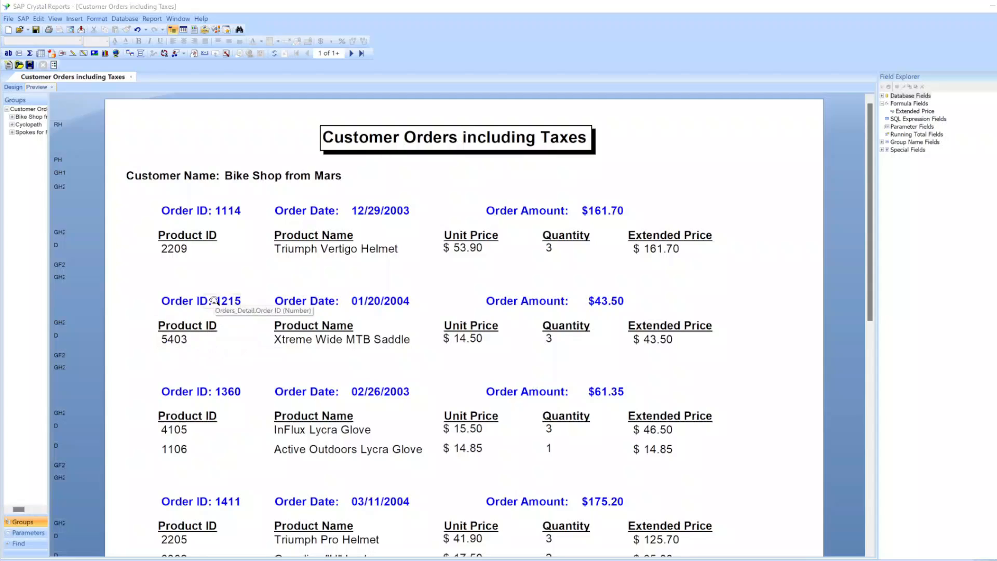
Step: Open the Extended Price formula from the report design to examine how it is calculated
left_click(13, 87)
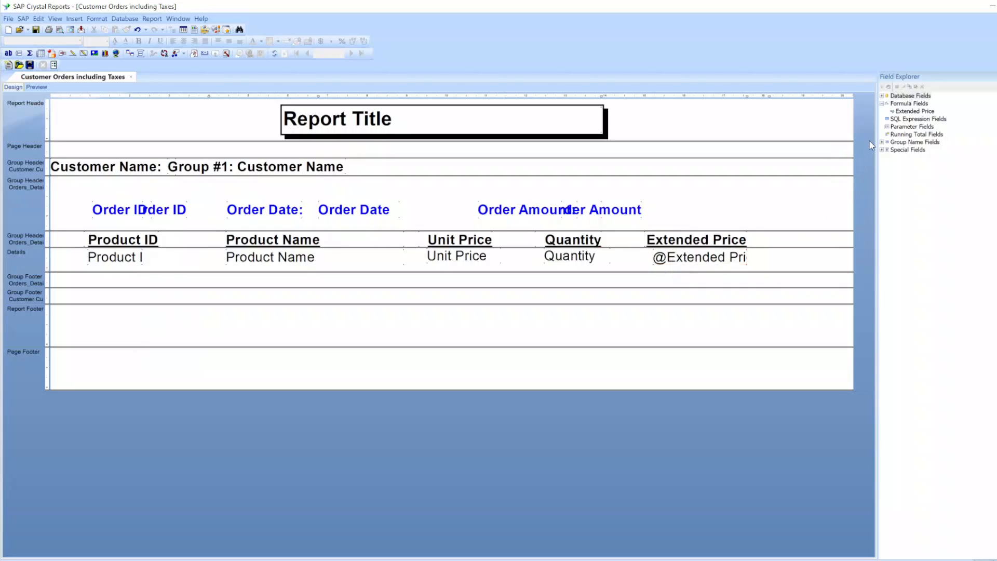
left_click(907, 113)
right_click(907, 112)
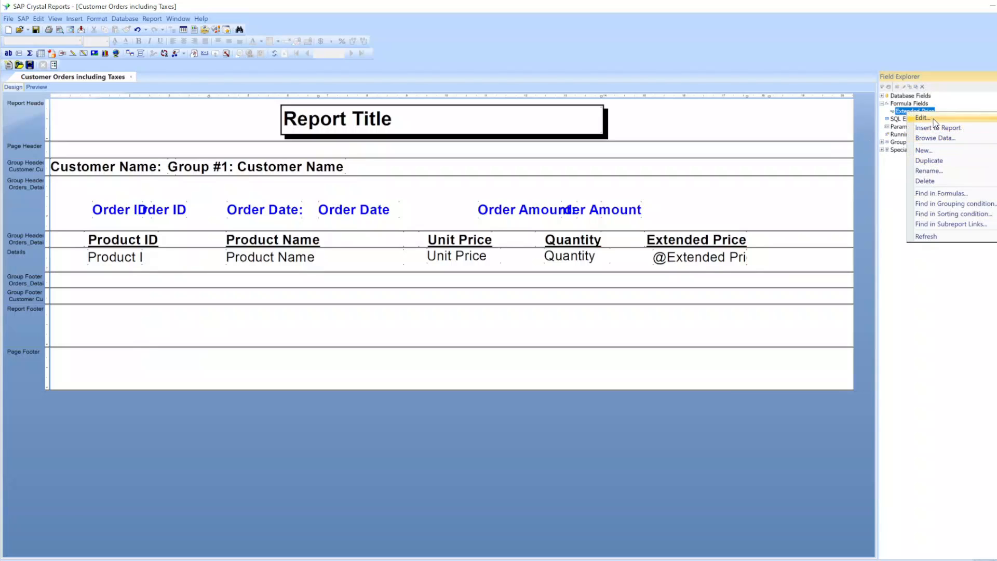
left_click(934, 119)
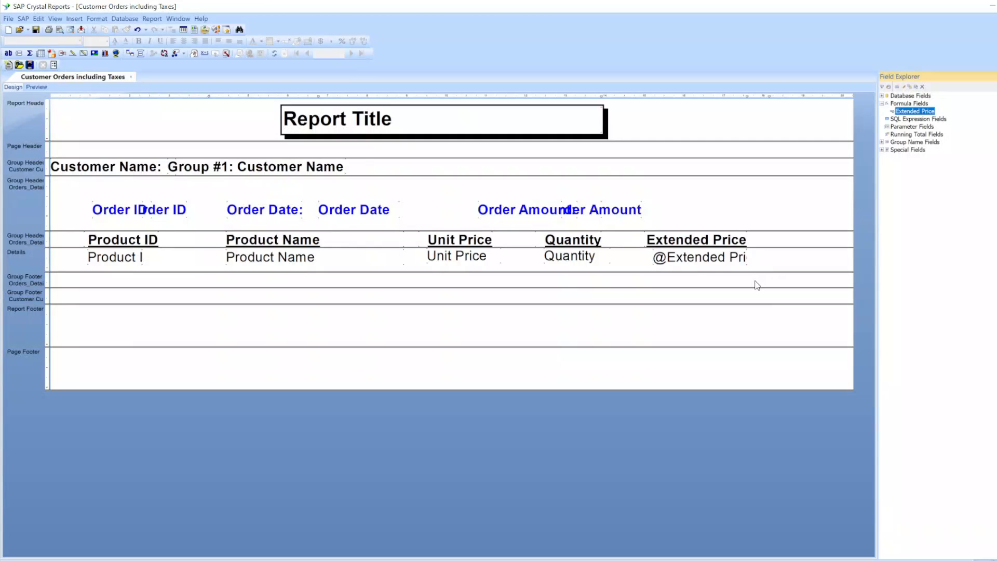
Step: Preview the report and review the product lines and extended prices of the individual orders
left_click(27, 87)
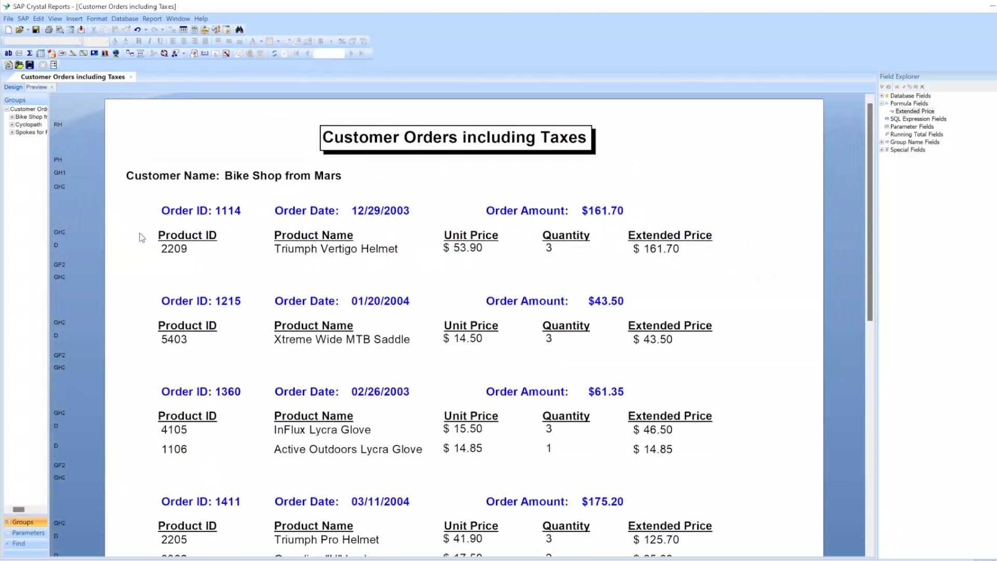
scroll(328, 400, "down", 1)
scroll(328, 400, "down", 1)
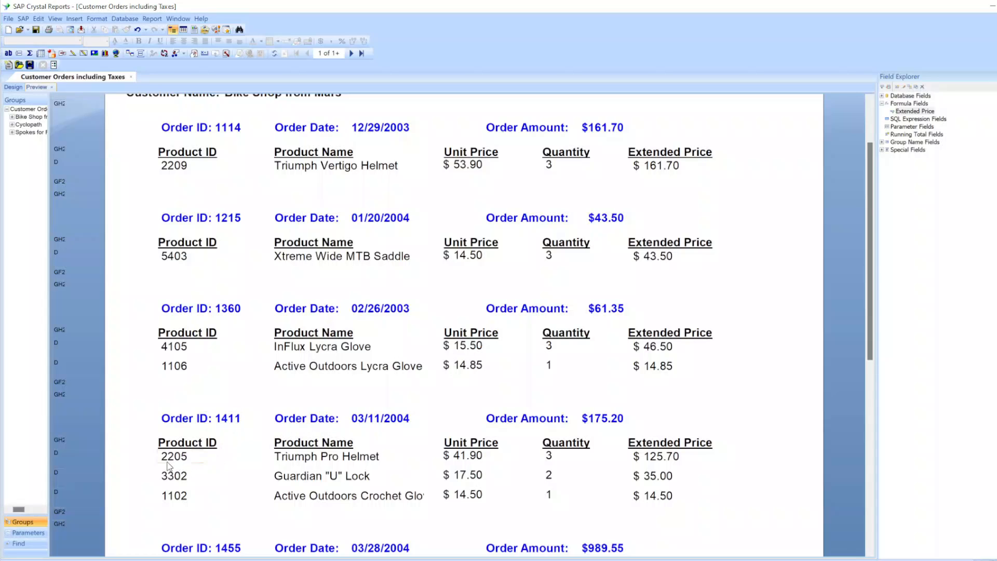
scroll(670, 480, "down", 1)
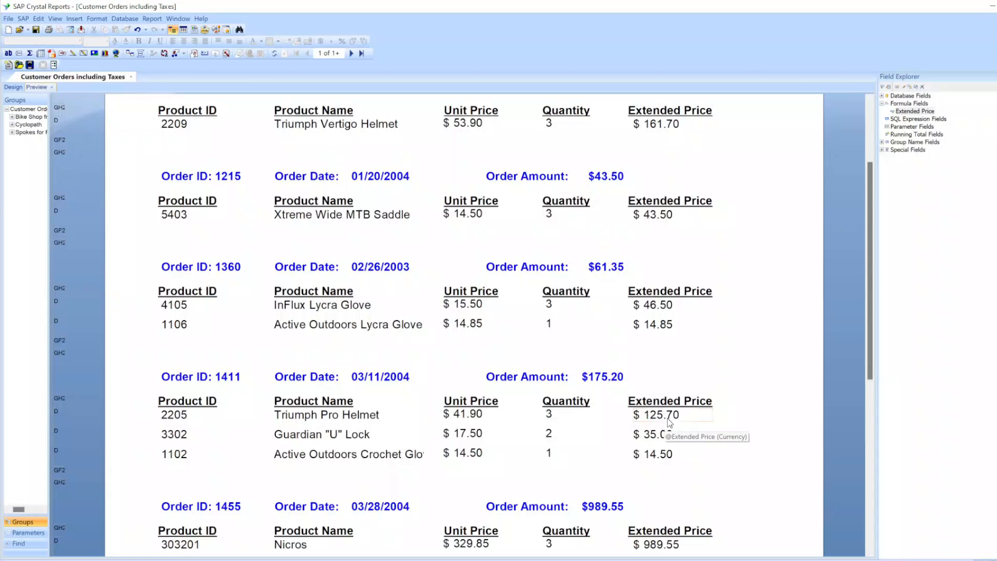
Step: Insert a Sum summary of the Extended Price field in the report footer and at all group levels
left_click(13, 88)
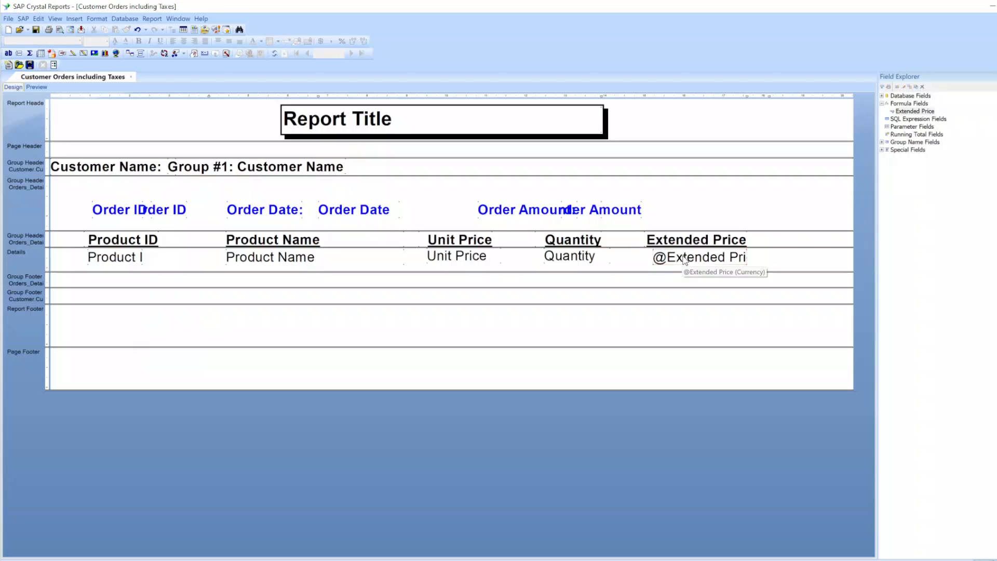
right_click(683, 258)
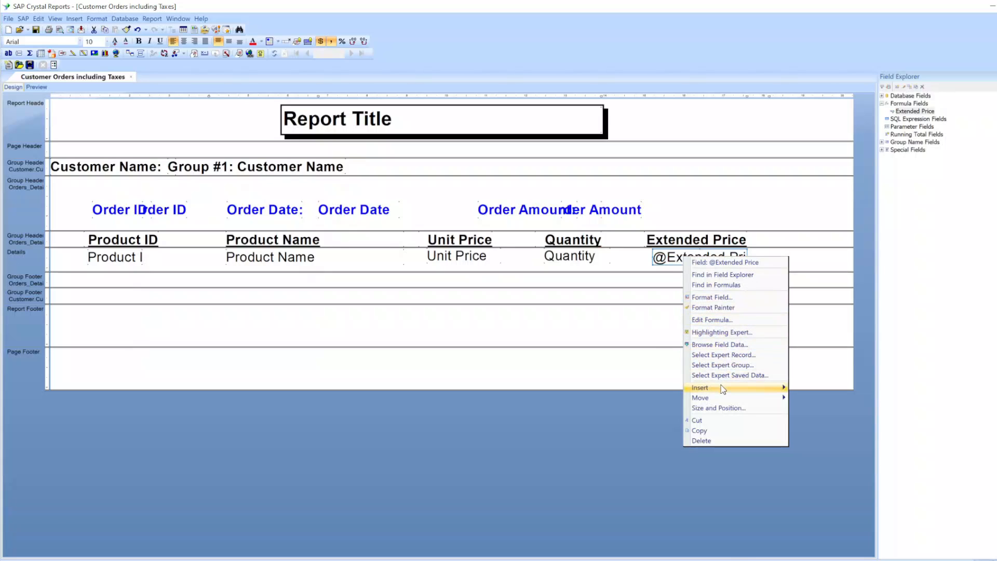
mouse_move(719, 388)
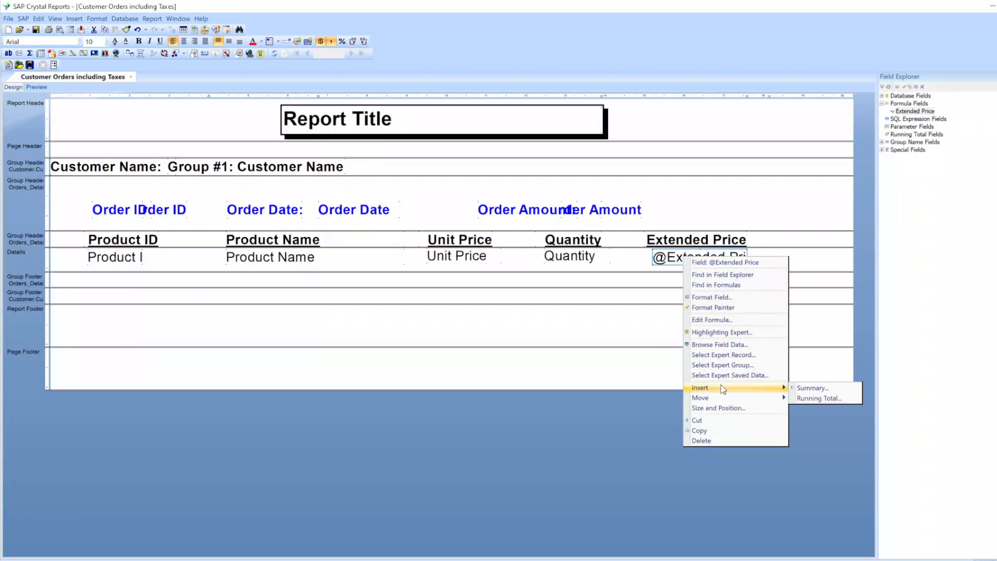
left_click(812, 388)
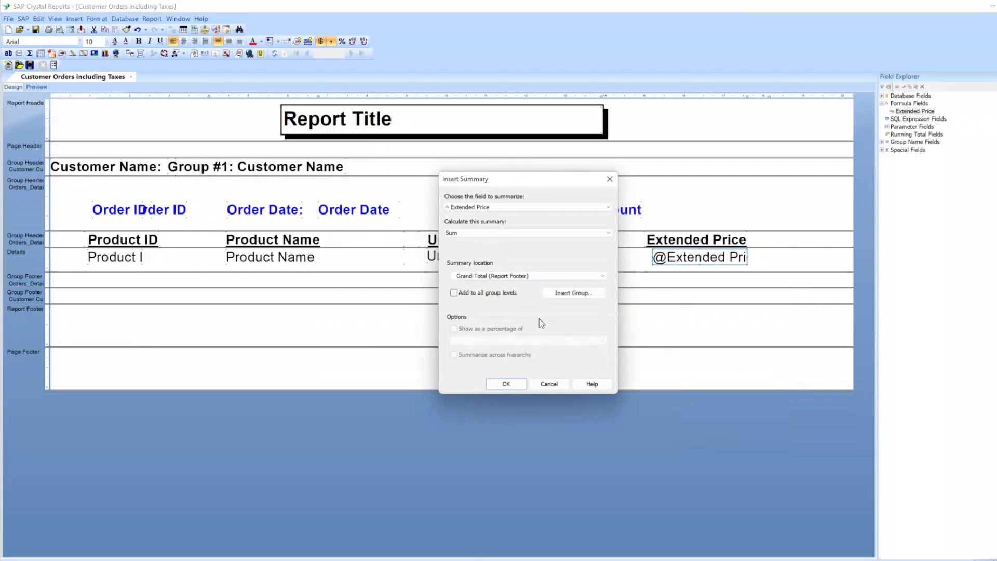
left_click(484, 294)
left_click(506, 385)
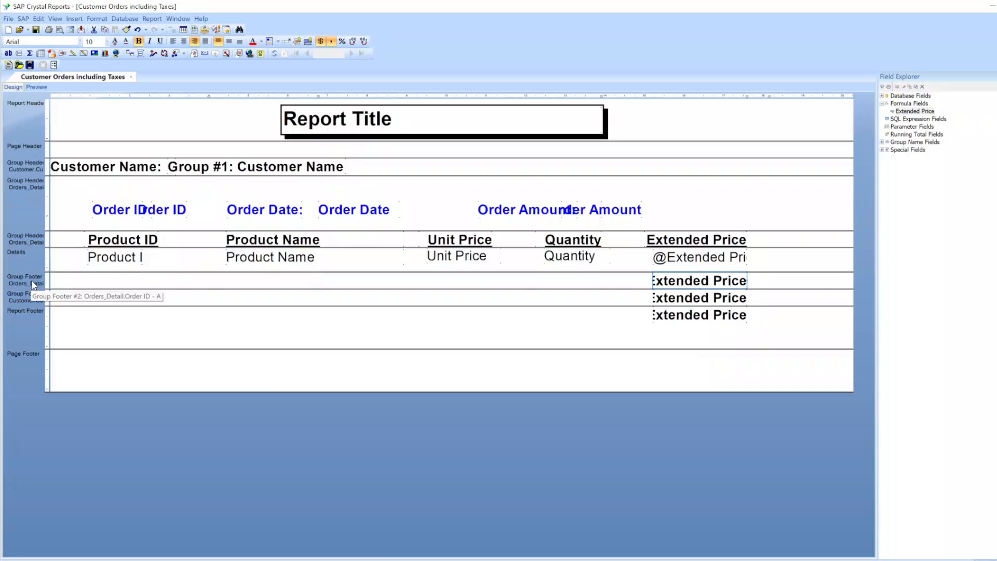
Step: Delete the Extended Price sums from the Customer Name group footer and the report footer
left_click(690, 302)
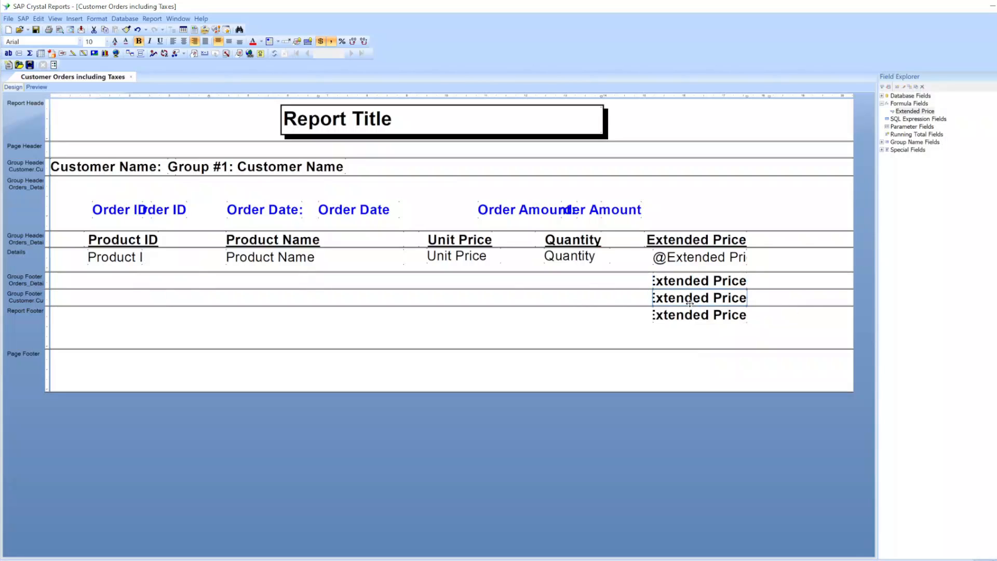
key("Delete")
left_click(683, 312)
key("Delete")
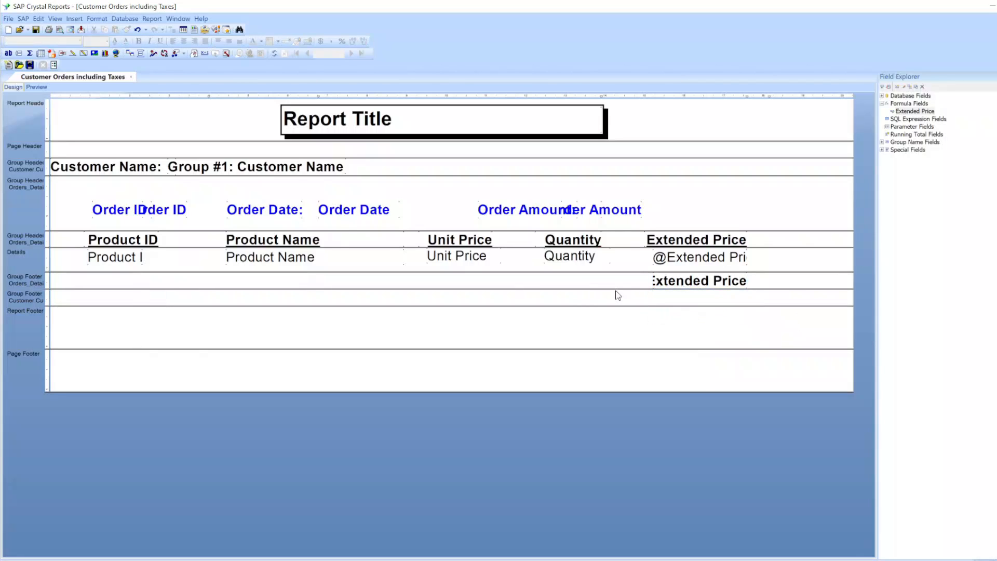
Step: Enlarge the Order ID group footer section and check the order sums in the preview
left_click_drag(617, 289, 625, 343)
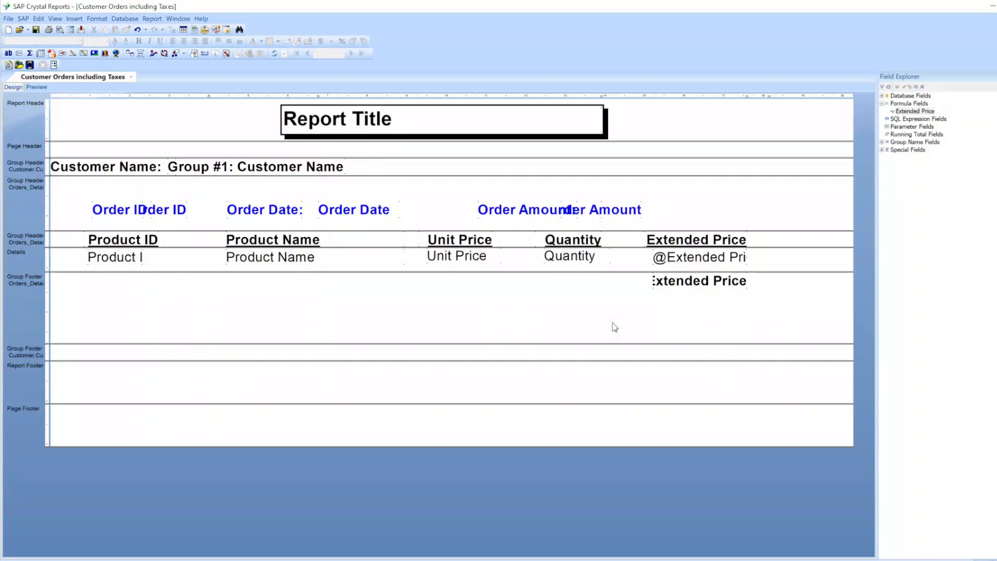
left_click(36, 87)
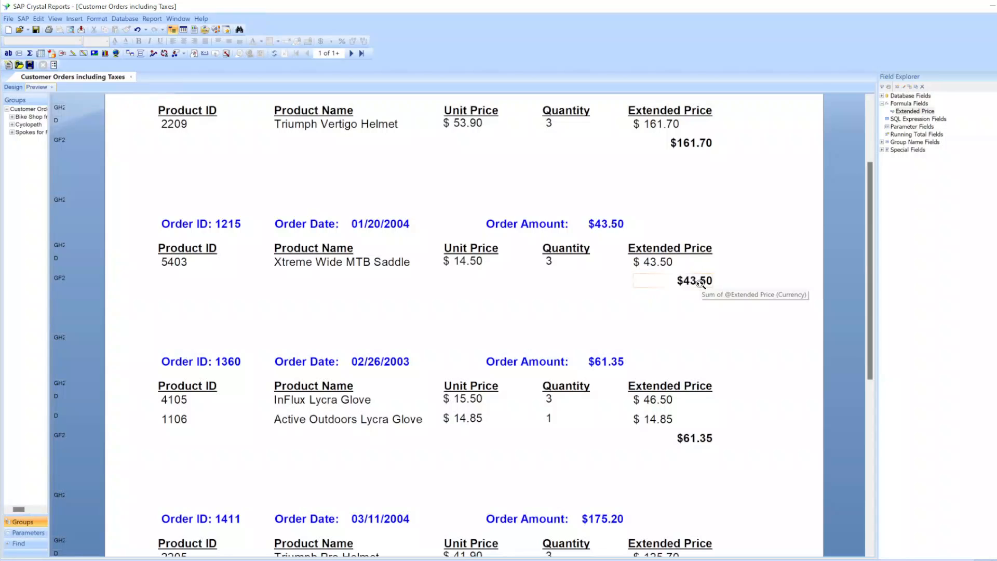
left_click(13, 87)
Step: Add a text object reading "Subtotal" beside the Extended Price sum in the Order ID group footer
left_click(707, 282)
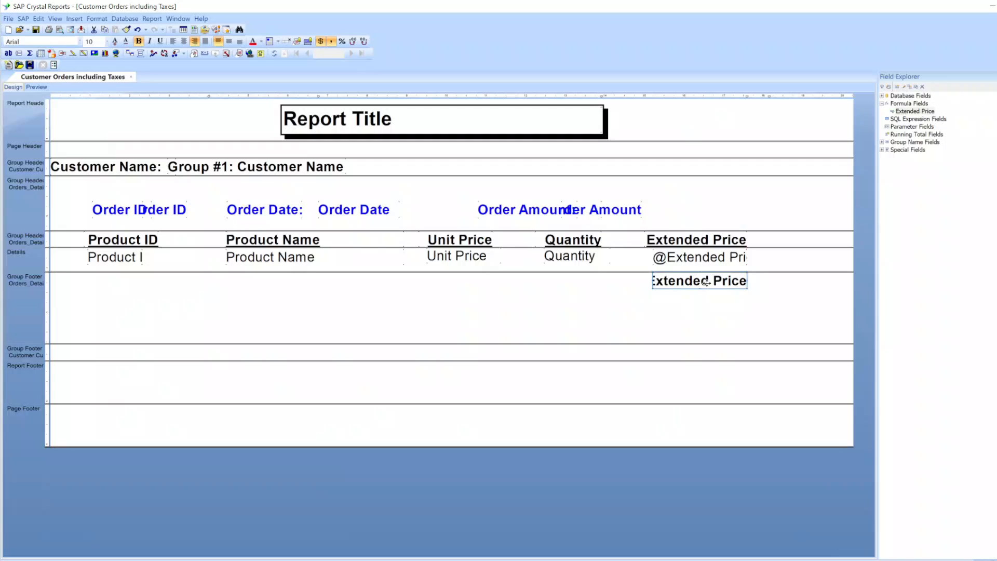
left_click(8, 54)
left_click_drag(511, 273, 645, 290)
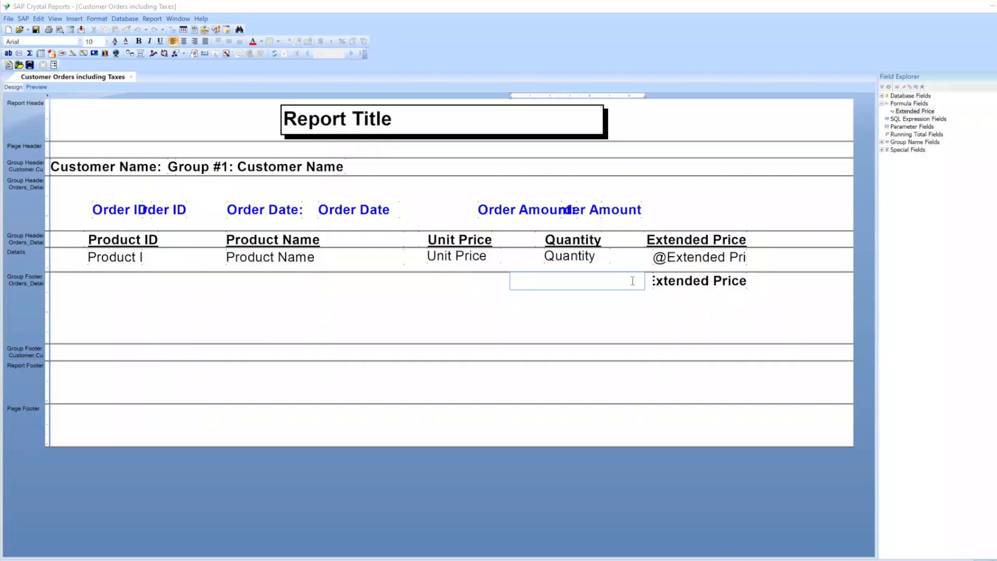
type("Subtotal")
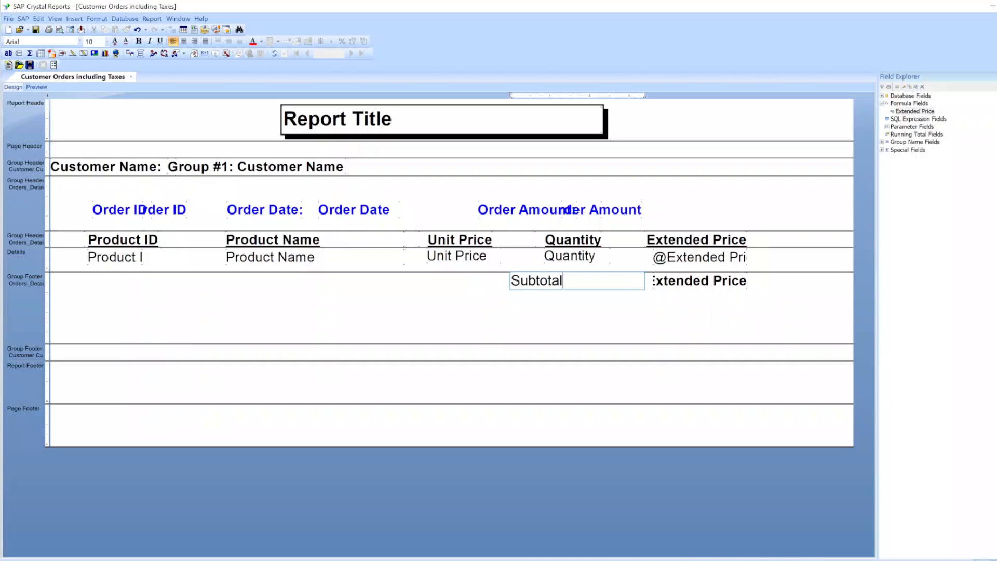
left_click(596, 298)
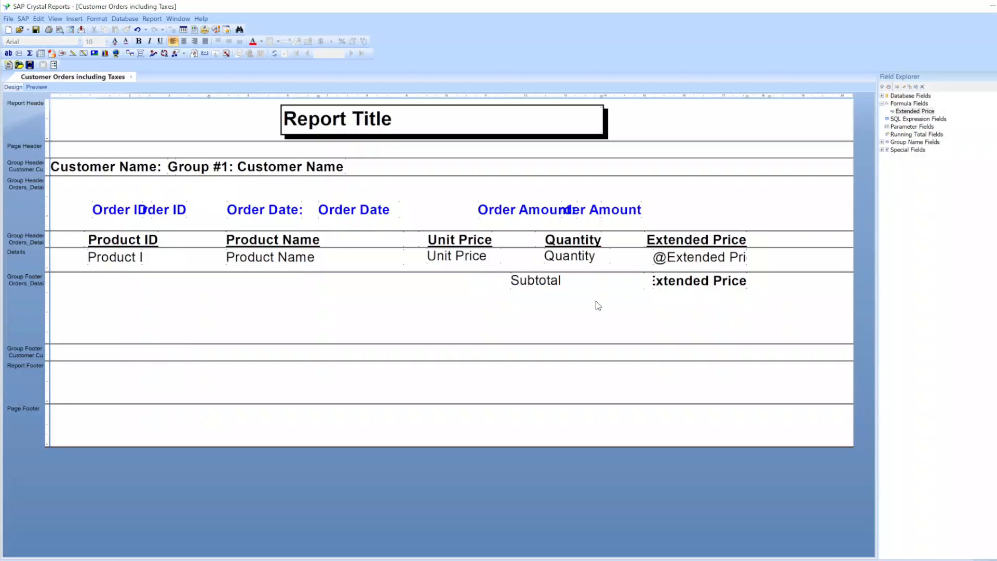
Step: Make the Subtotal label bold and shift it and the Extended Price sum slightly lower in the group footer
left_click(569, 289)
key("ctrl+b")
left_click_drag(577, 284, 575, 291)
left_click_drag(686, 280, 685, 288)
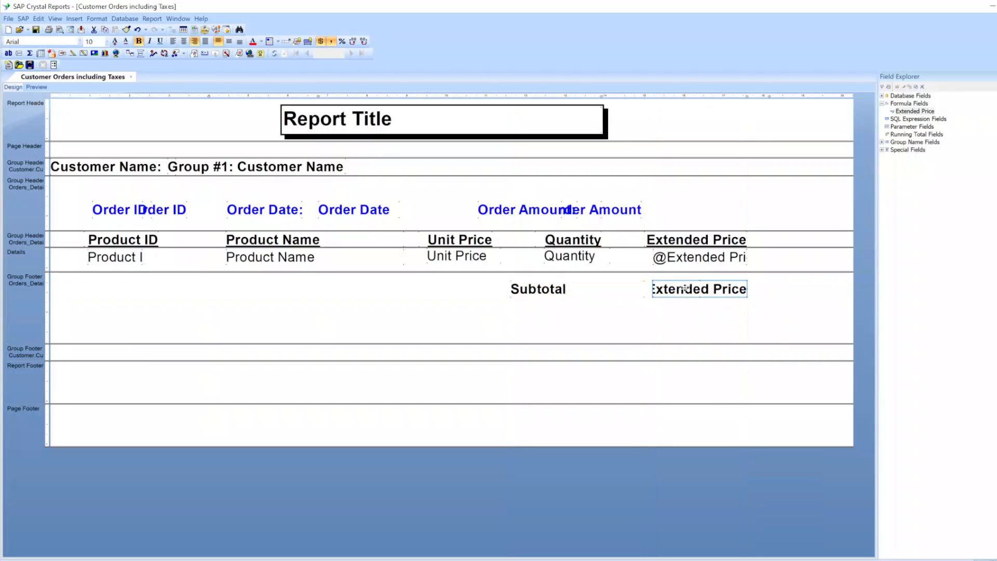
Step: Enlarge the Order ID group footer further and preview the subtotals under each order
left_click_drag(231, 344, 233, 383)
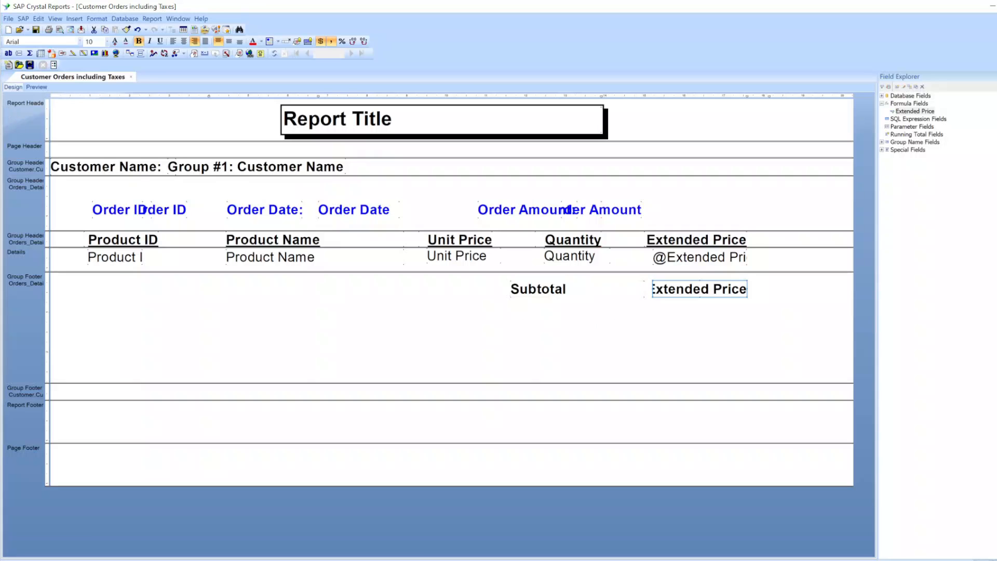
left_click(42, 88)
scroll(632, 397, "down", 3)
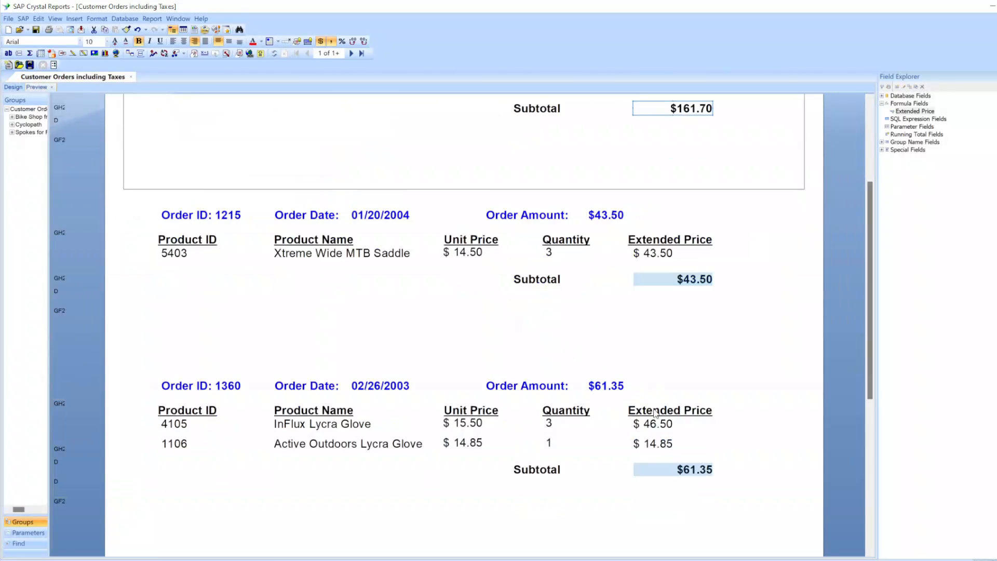
left_click(699, 440)
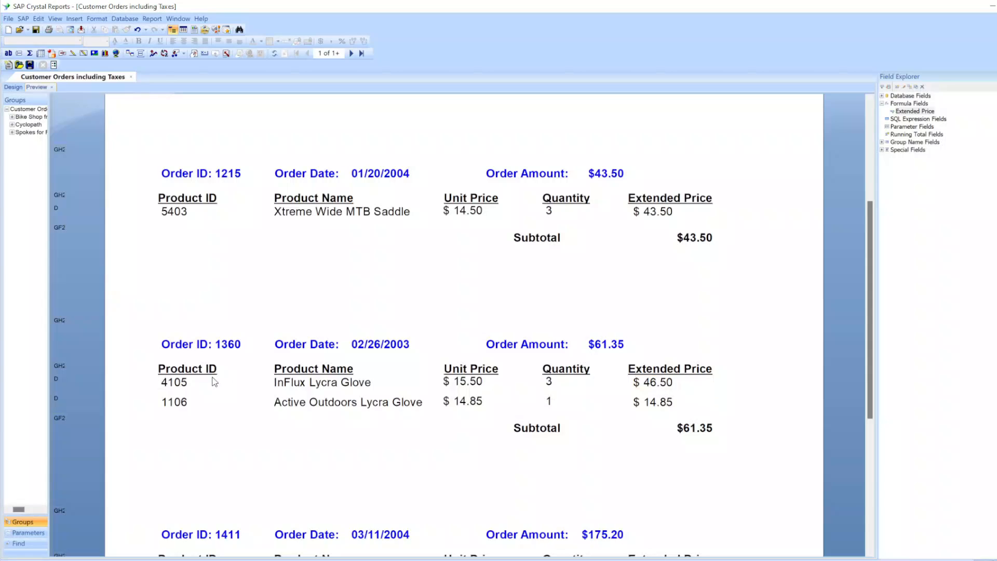
Step: Move the subtotal amount leftward in the preview so it sits beneath the Extended Price values
left_click(182, 390)
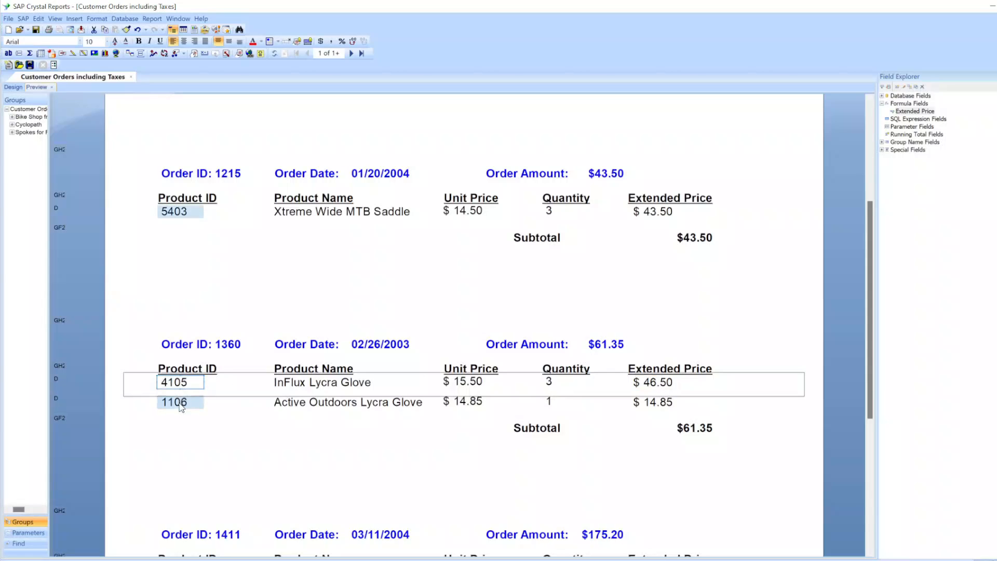
left_click(181, 402)
left_click(685, 430)
left_click_drag(695, 429, 666, 429)
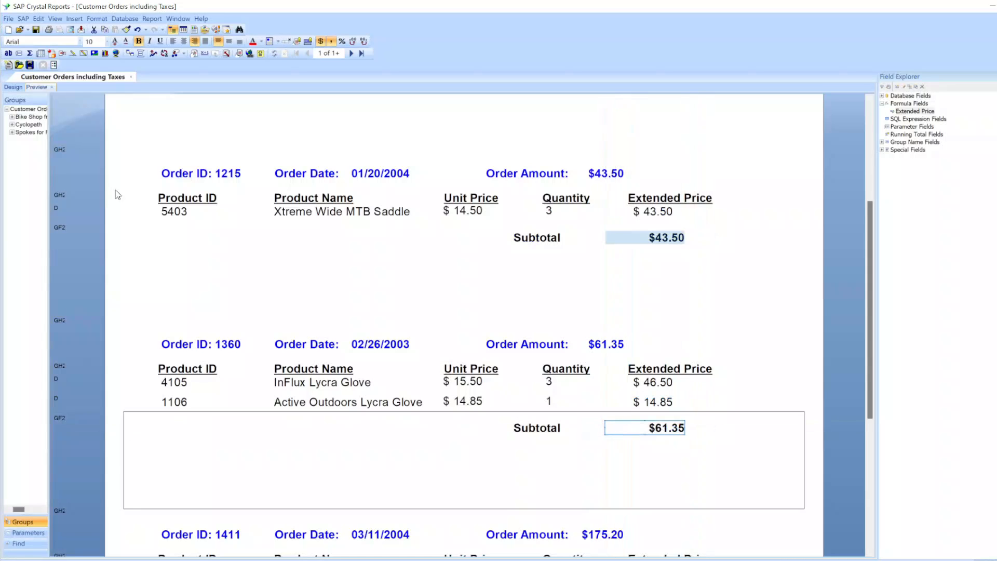
left_click(732, 444)
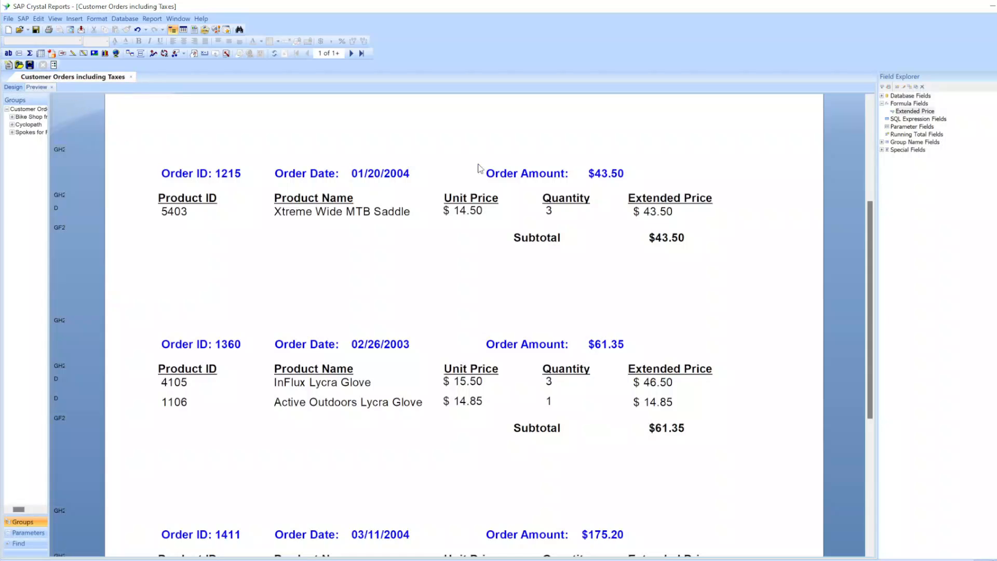
Step: Create a new formula field named GST and open it for editing
right_click(910, 108)
left_click(913, 112)
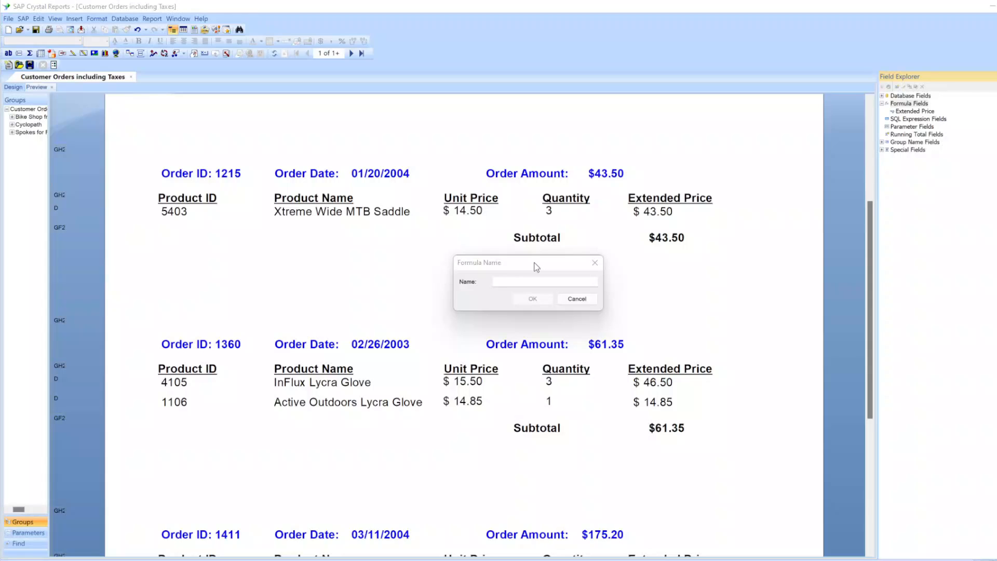
left_click(524, 279)
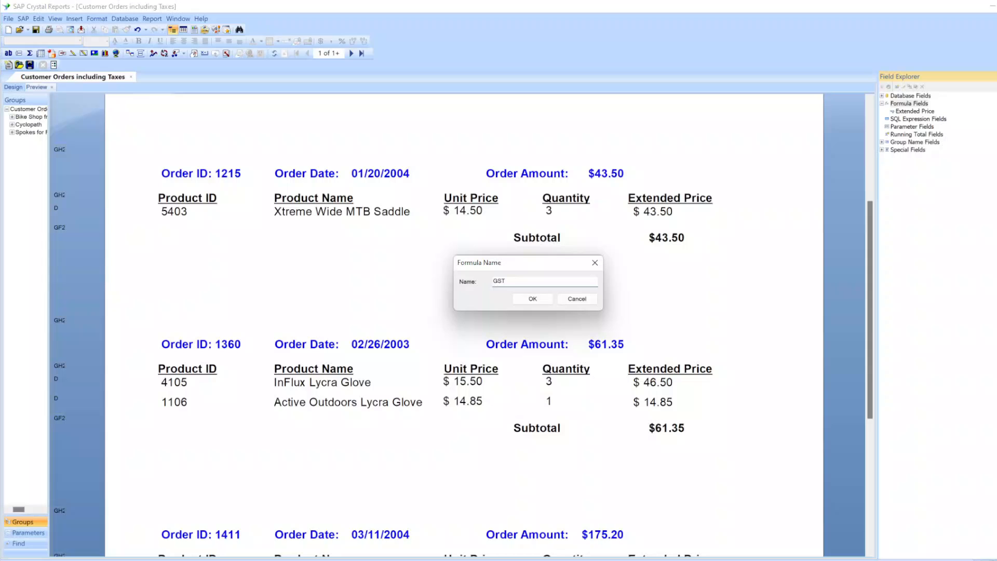
left_click(528, 306)
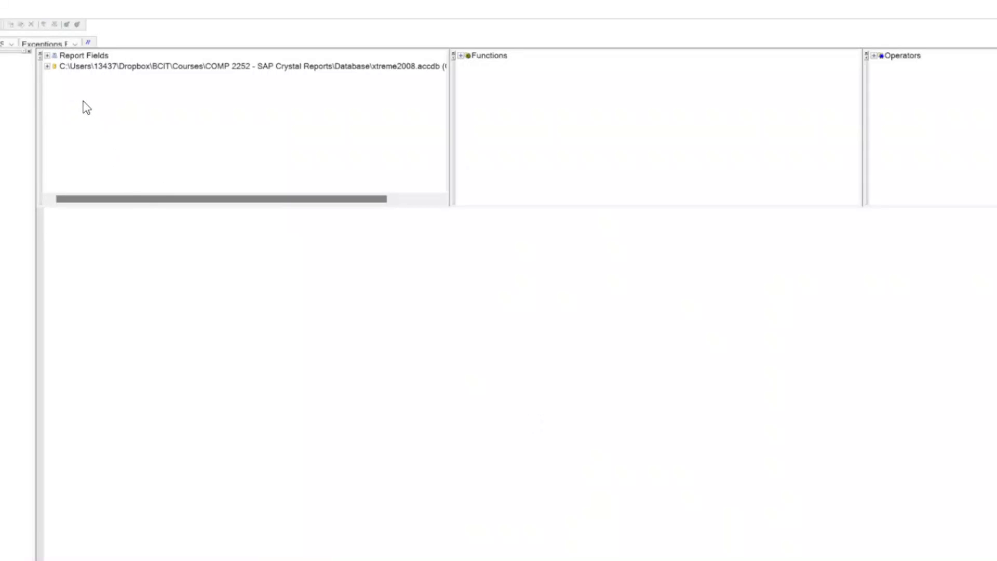
Step: Define the GST formula as the Order ID group's sum of Extended Price multiplied by 0.05 and save it
left_click(48, 56)
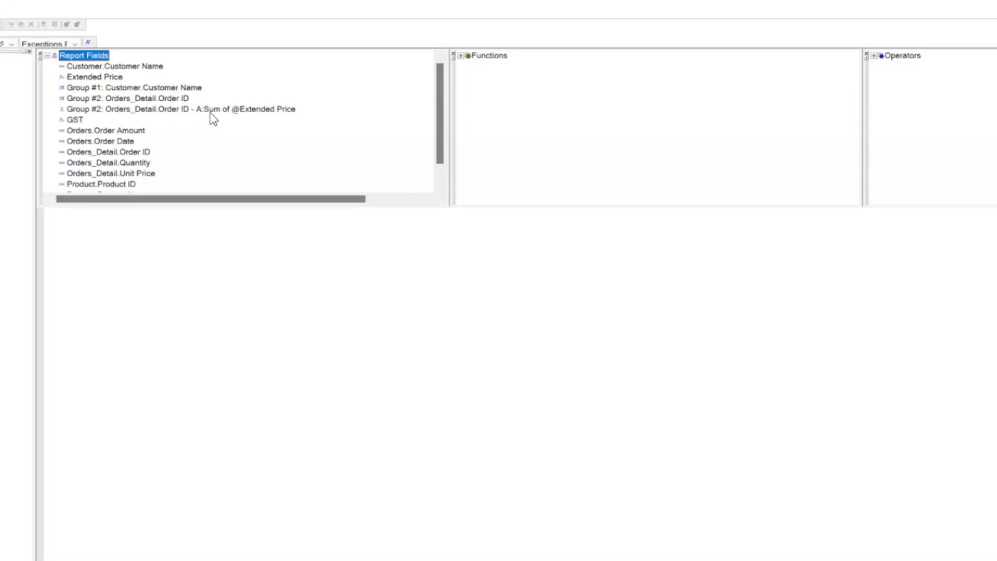
left_click(165, 109)
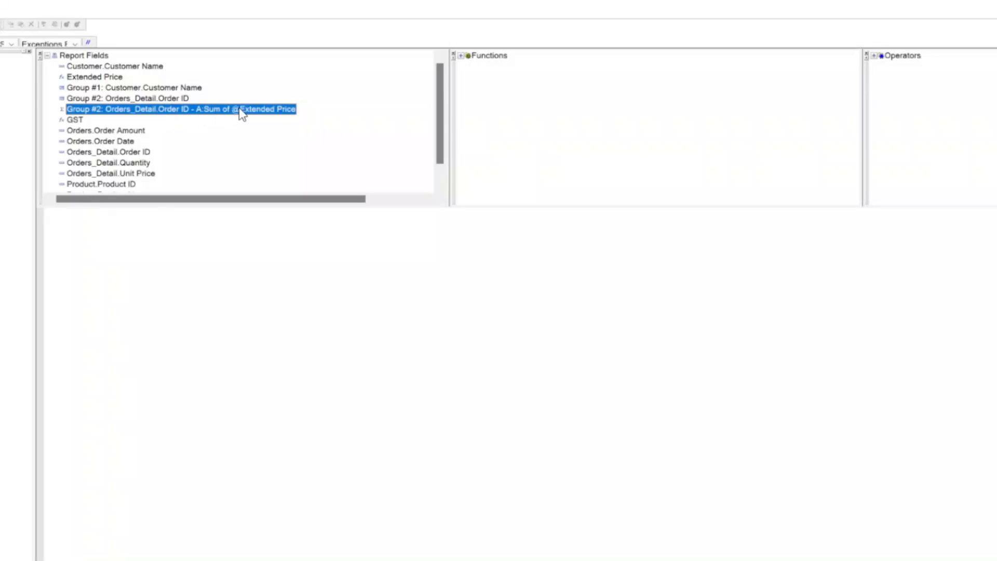
double_click(212, 113)
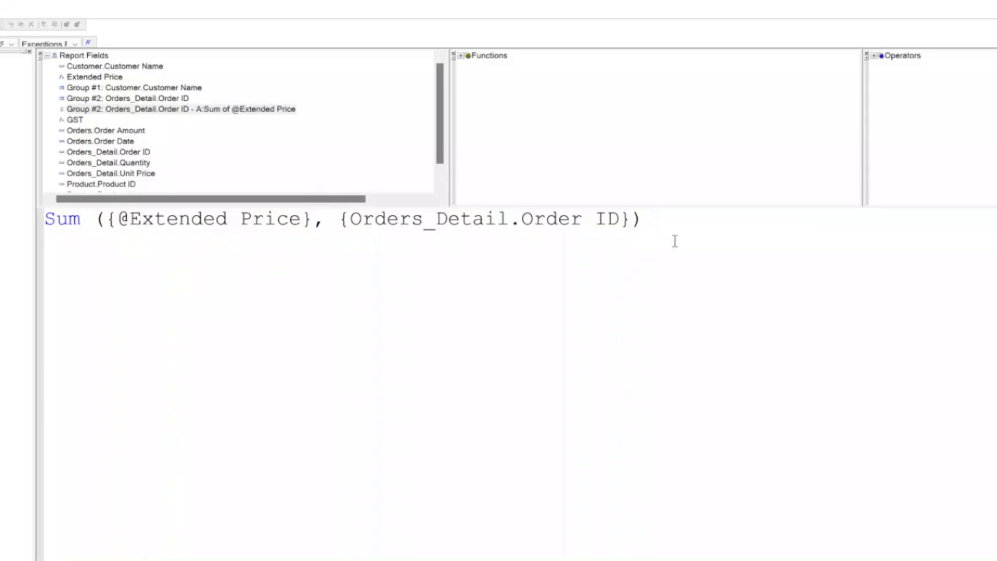
type("* 0.05")
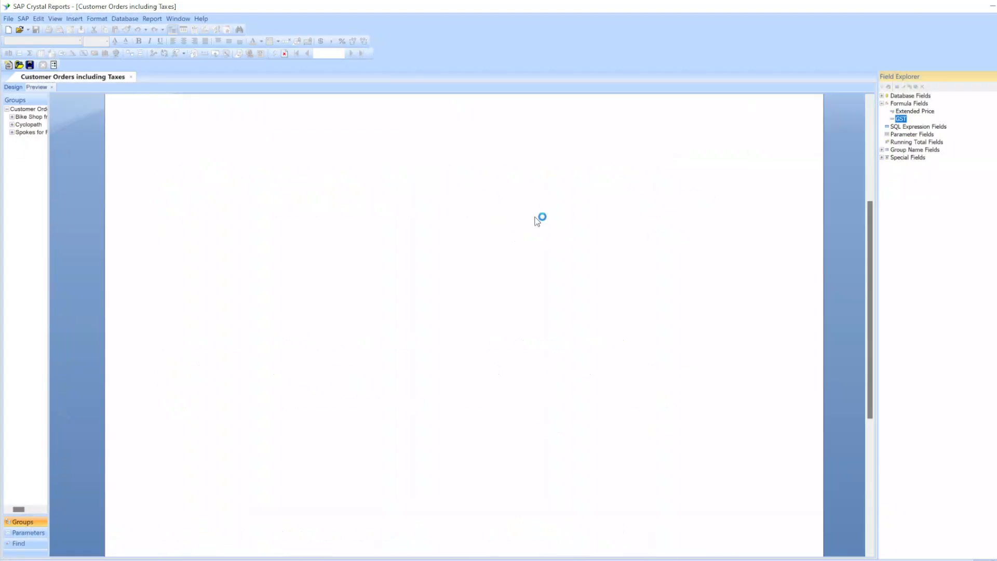
Step: Create a new formula field named PST and open it for editing
right_click(909, 104)
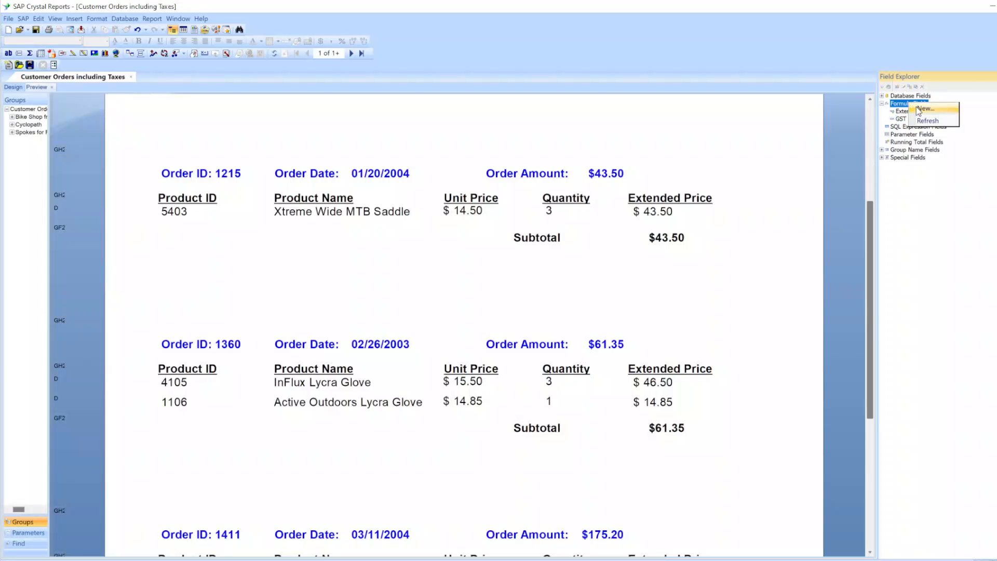
left_click(916, 108)
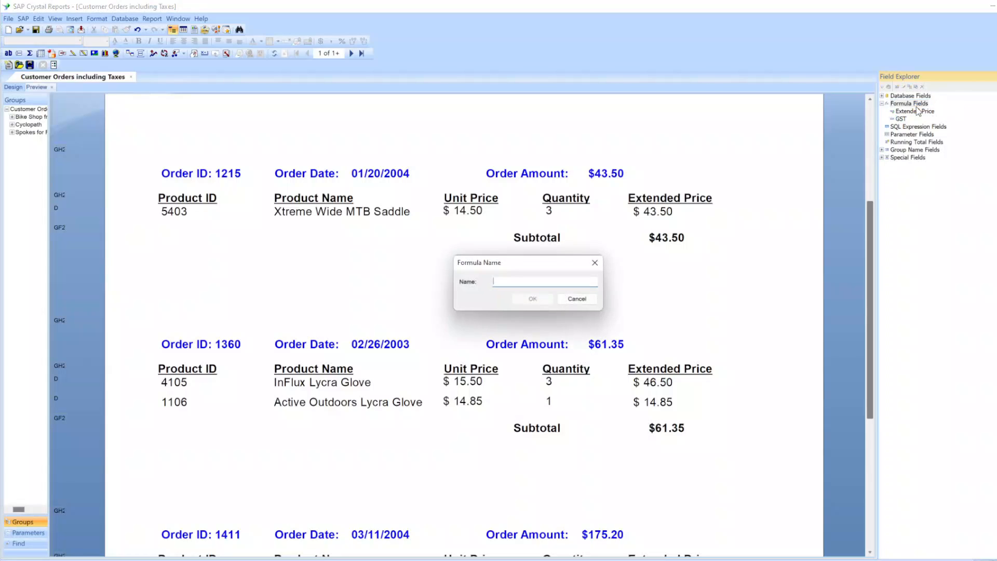
type("PST")
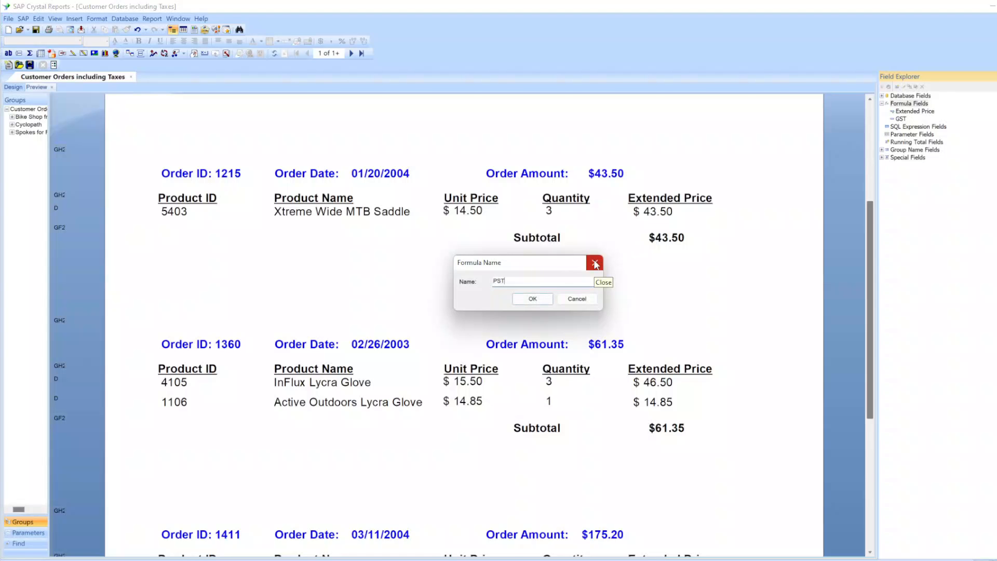
left_click(531, 299)
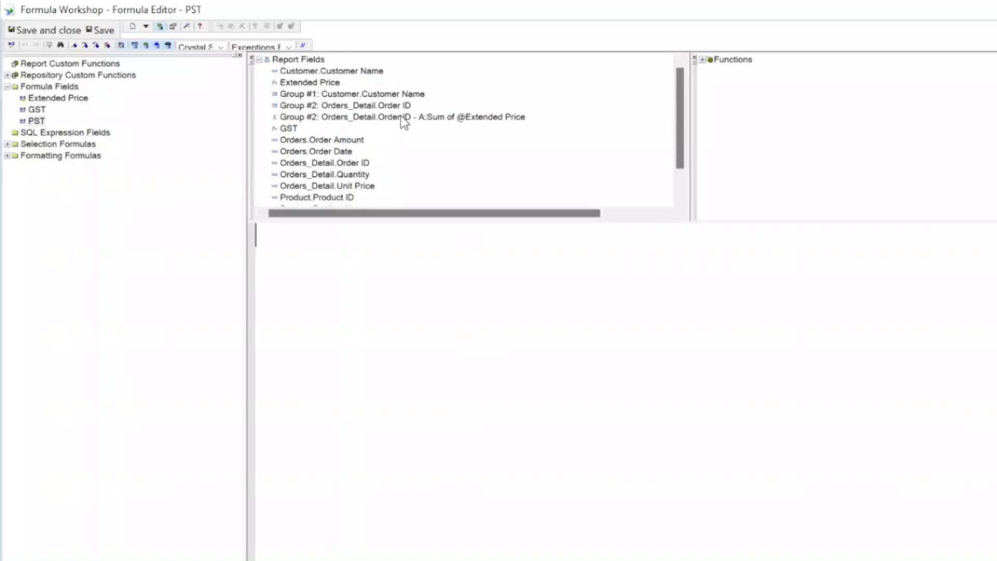
Step: Define the PST formula as the Order ID group's sum of Extended Price multiplied by 0.07 and save it
left_click(440, 118)
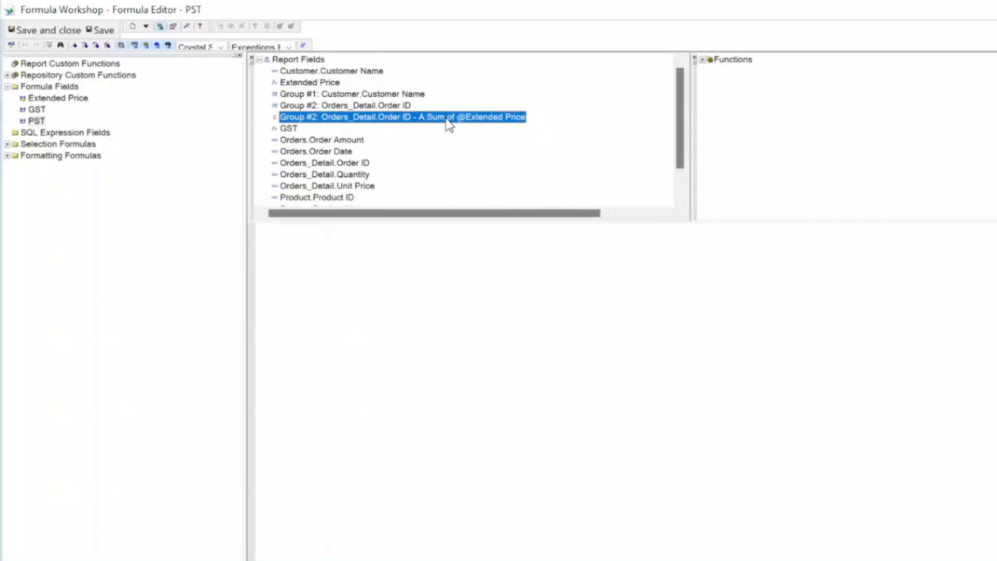
double_click(392, 117)
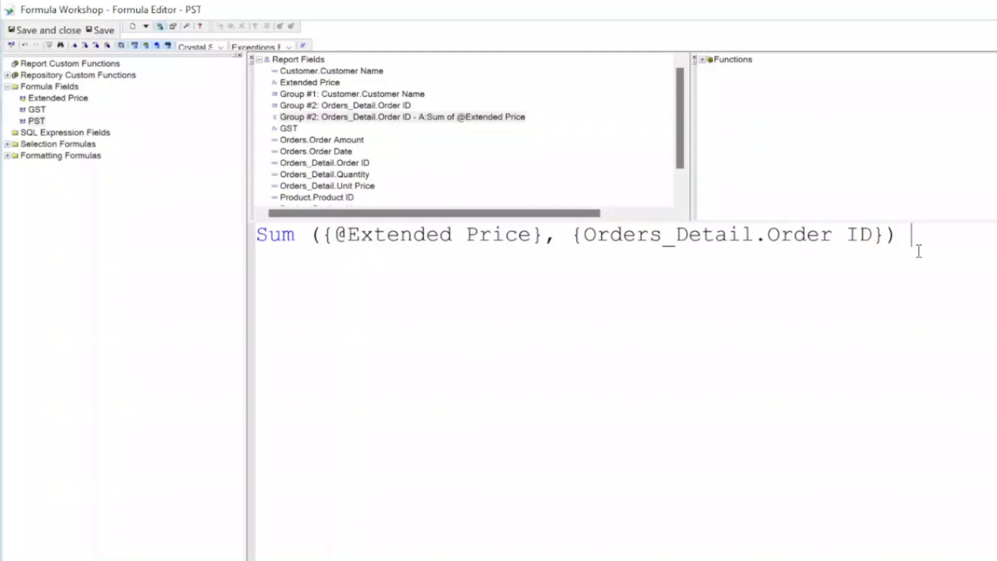
type("* 0.07")
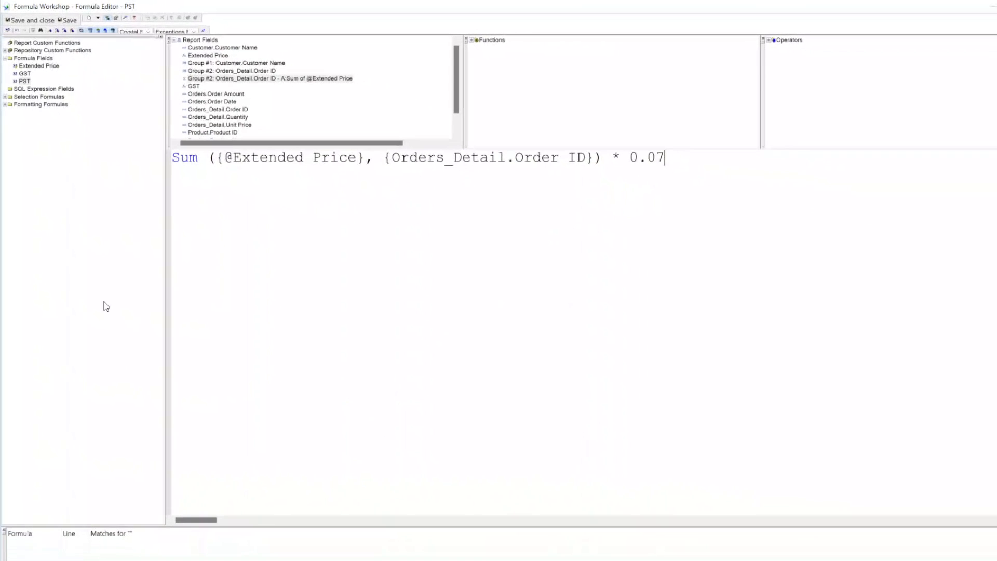
left_click(16, 20)
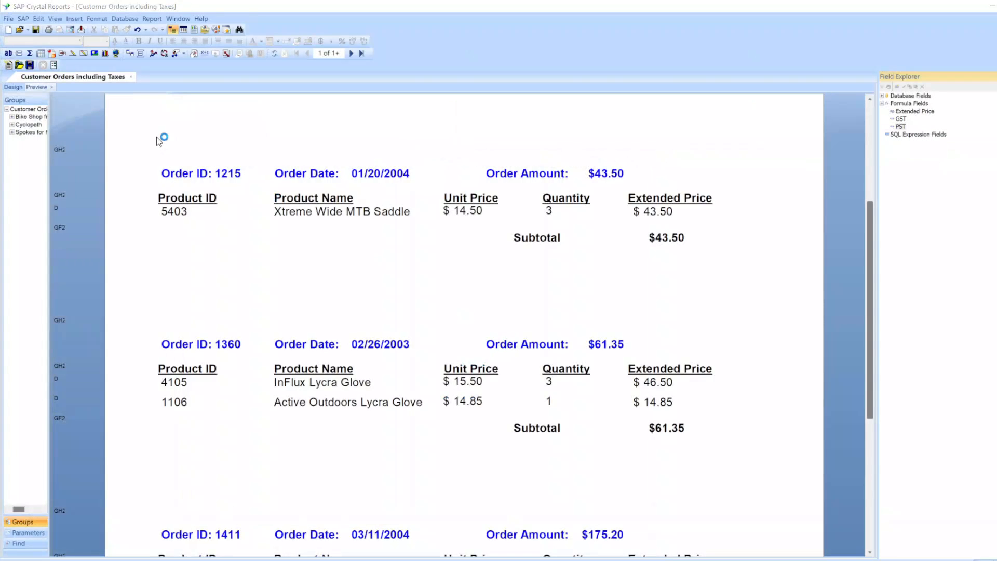
Step: Place the GST and PST formula fields beneath the subtotal amount in the Order ID group footer of the report design
left_click(13, 88)
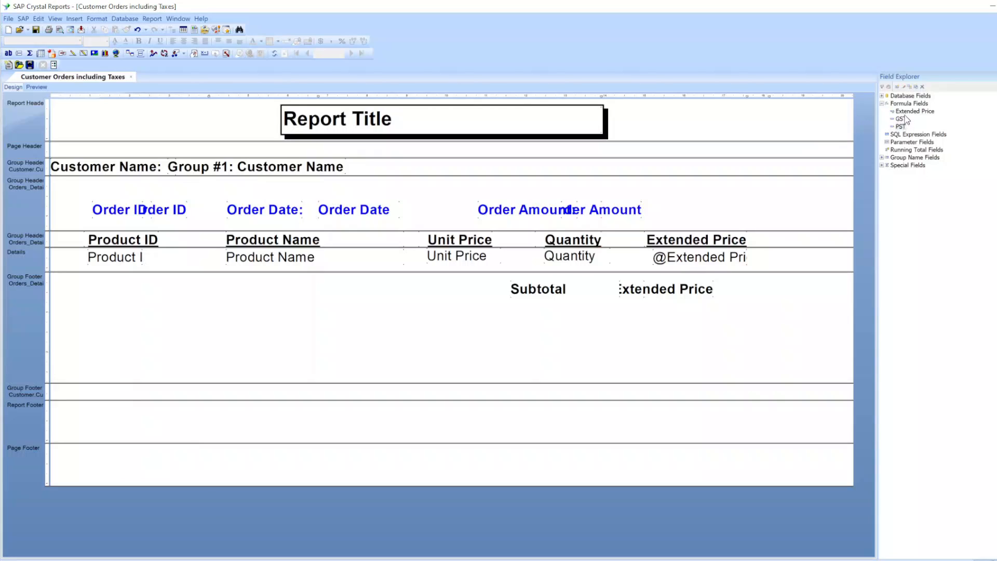
left_click_drag(902, 119, 622, 333)
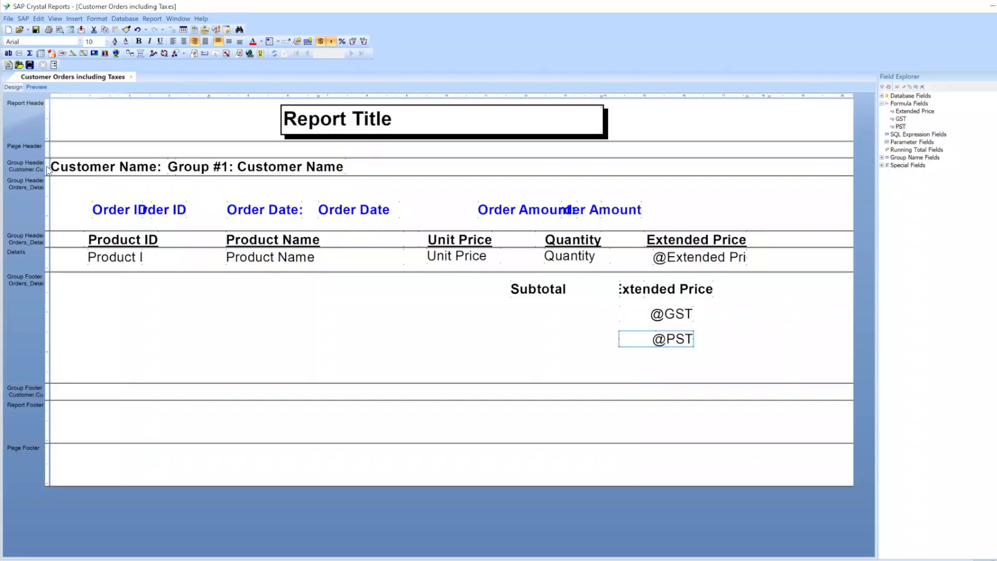
Step: Copy the Subtotal label to the row of the GST field and change the copy's text to "GST:"
left_click(533, 294)
key("ctrl+c")
key("ctrl+v")
left_click(513, 310)
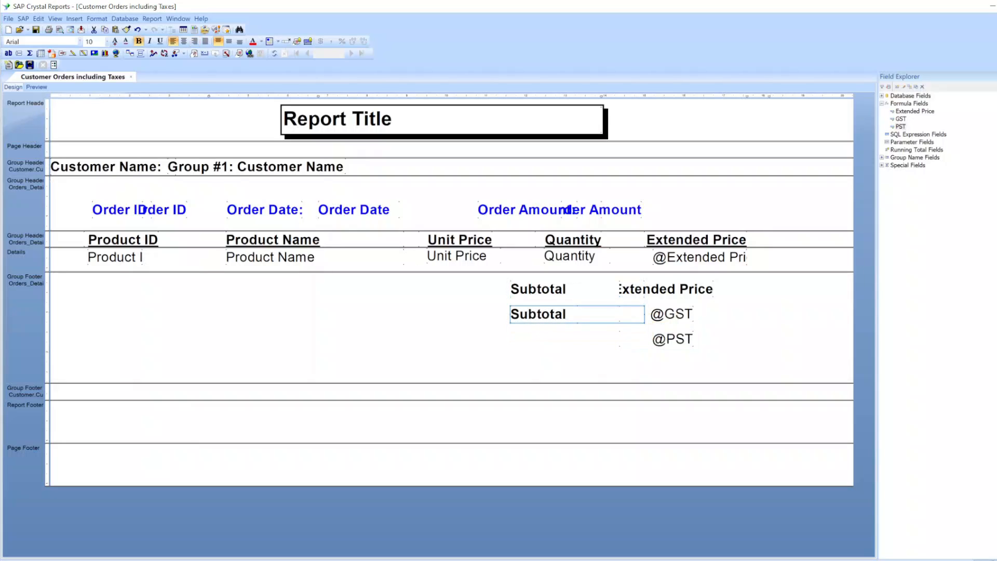
double_click(529, 313)
double_click(540, 319)
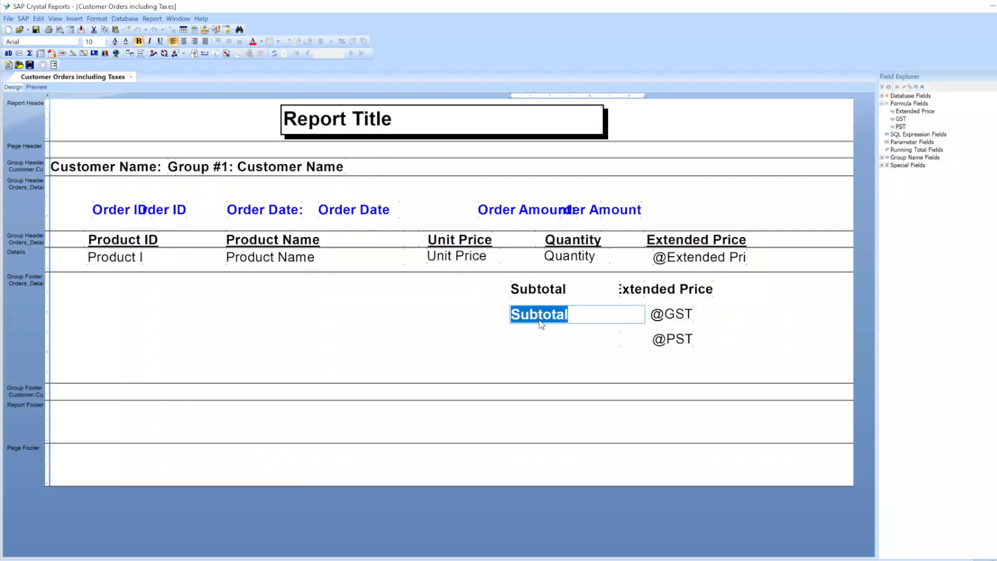
type("GST")
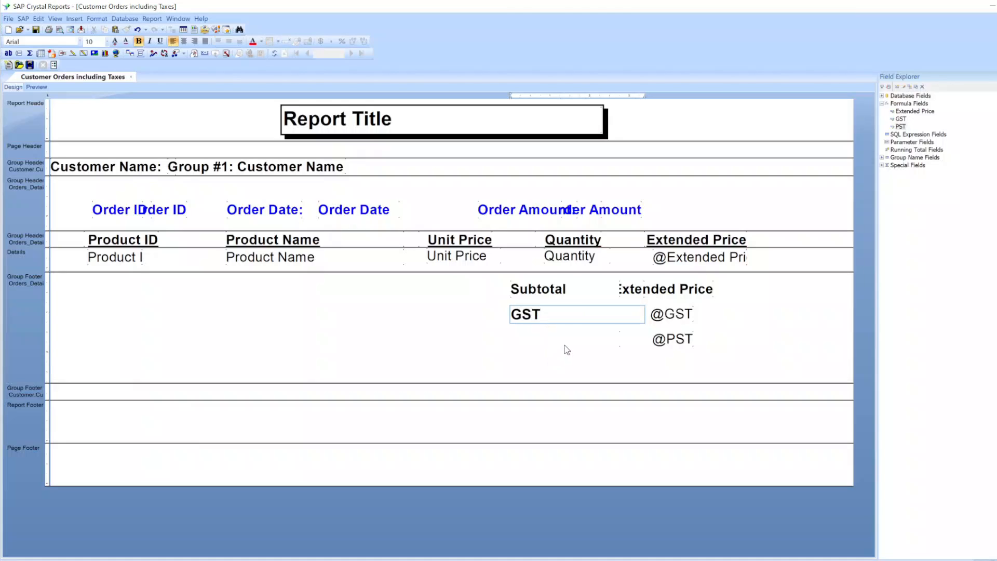
type(":")
left_click(594, 344)
Step: Copy the GST label to the row of the PST field and change the copy's text to "PST:"
left_click(566, 315)
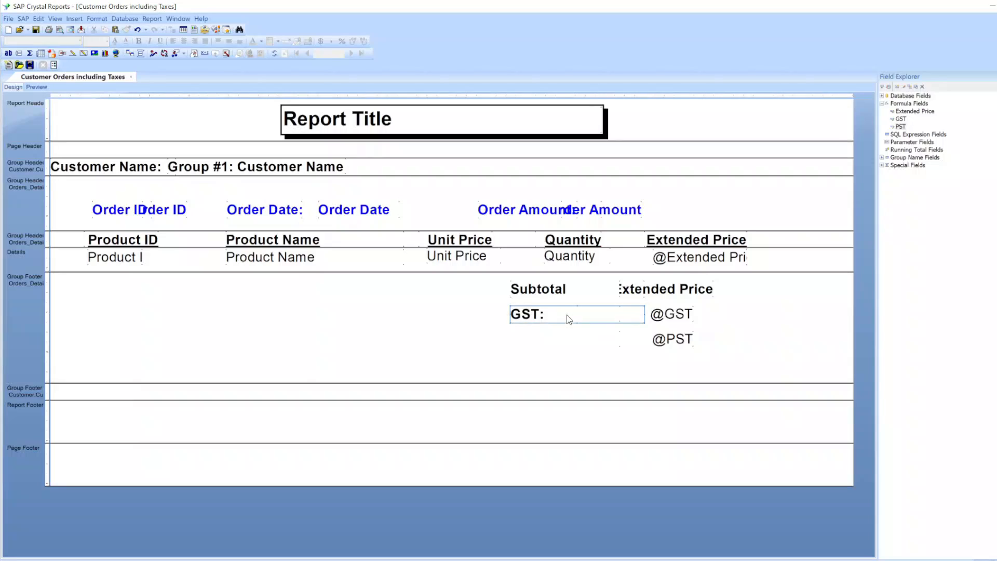
left_click(515, 332)
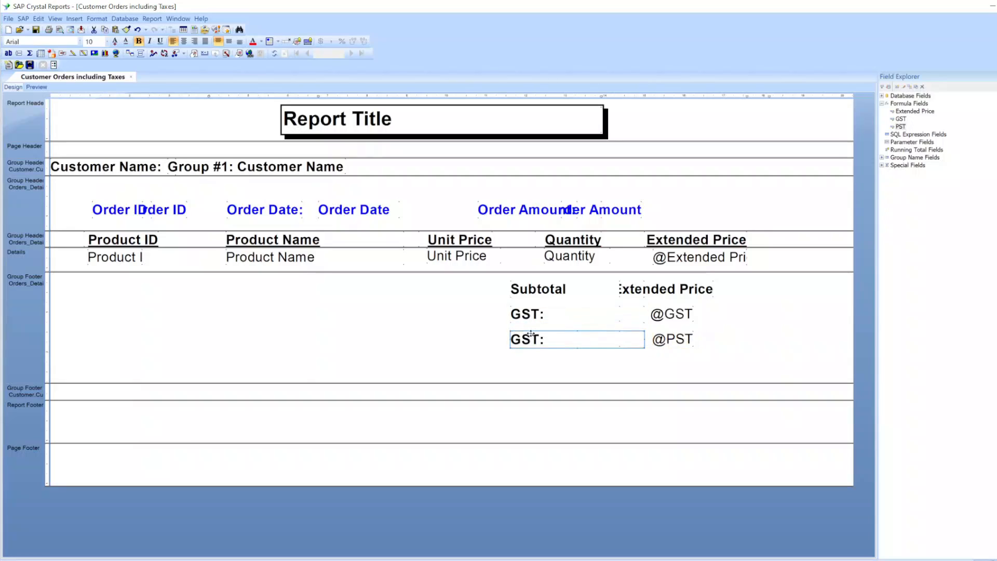
double_click(530, 338)
type("PST")
left_click(733, 335)
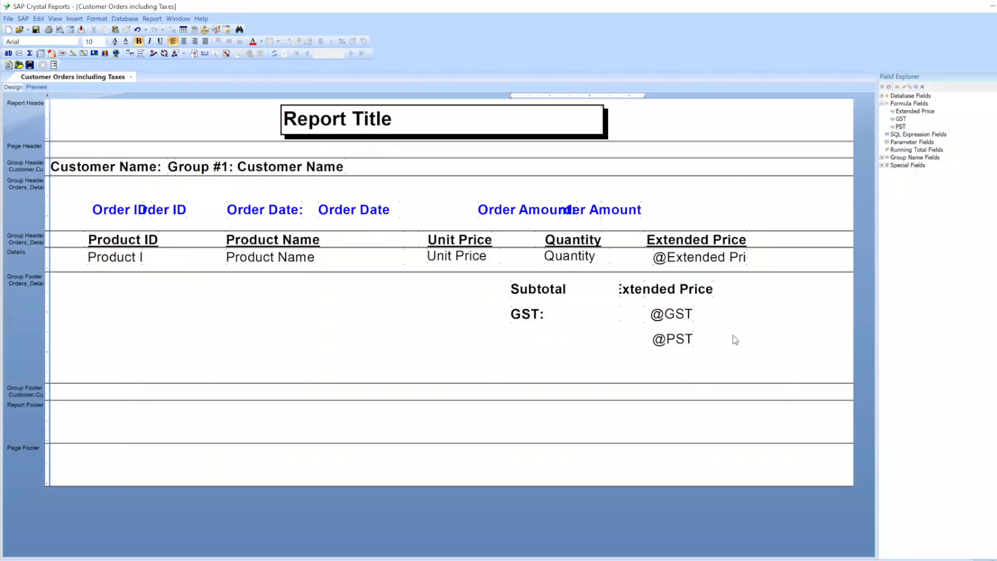
Step: In the preview, move the GST and PST amounts rightward to line up beneath the subtotal and make them bold
left_click(35, 86)
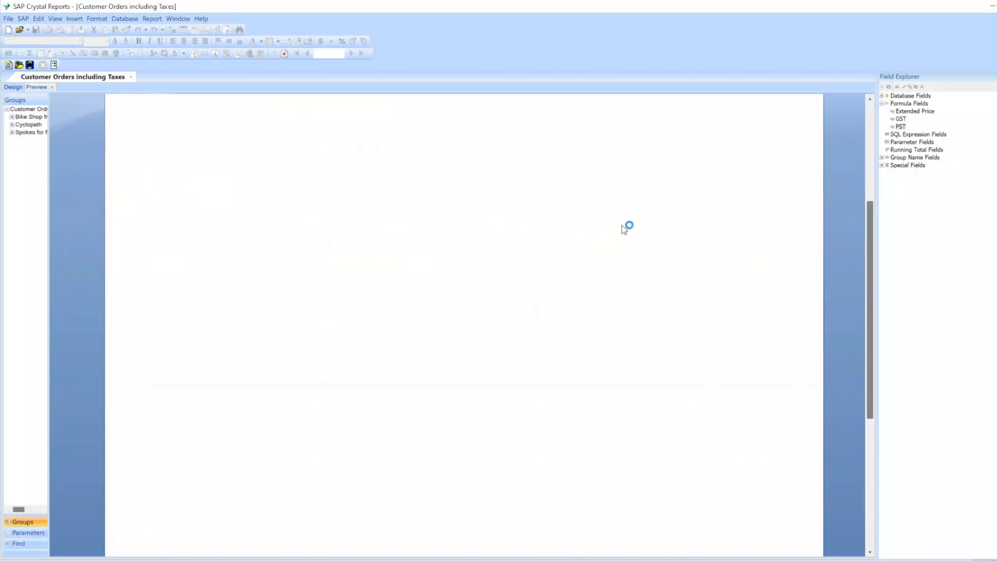
left_click(649, 259)
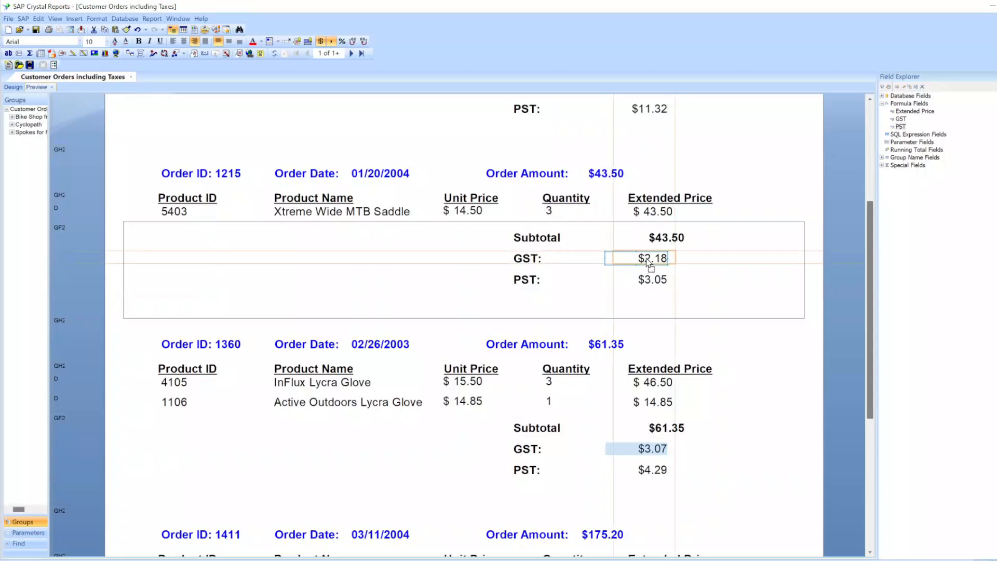
left_click_drag(651, 280, 666, 284)
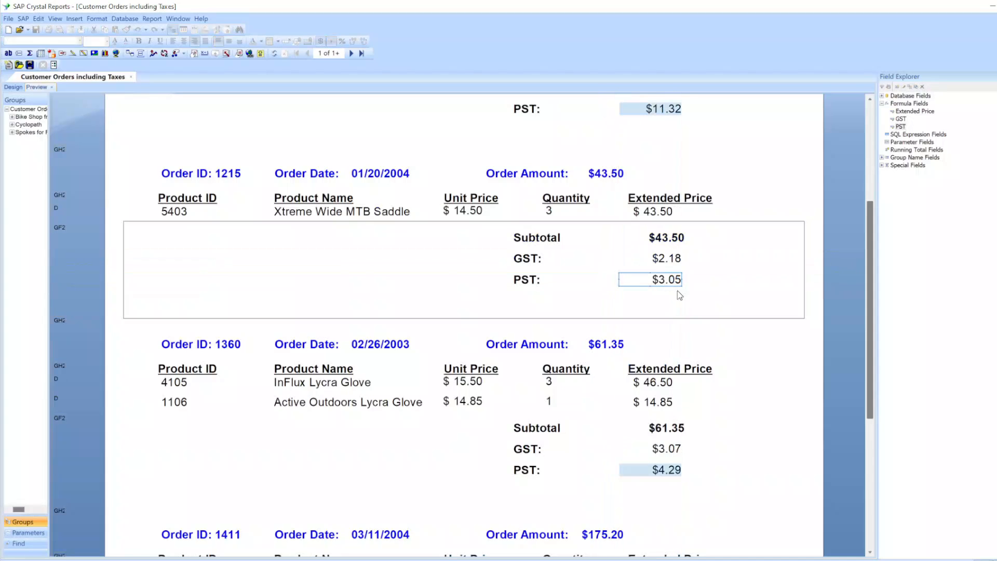
left_click(675, 260, "ctrl")
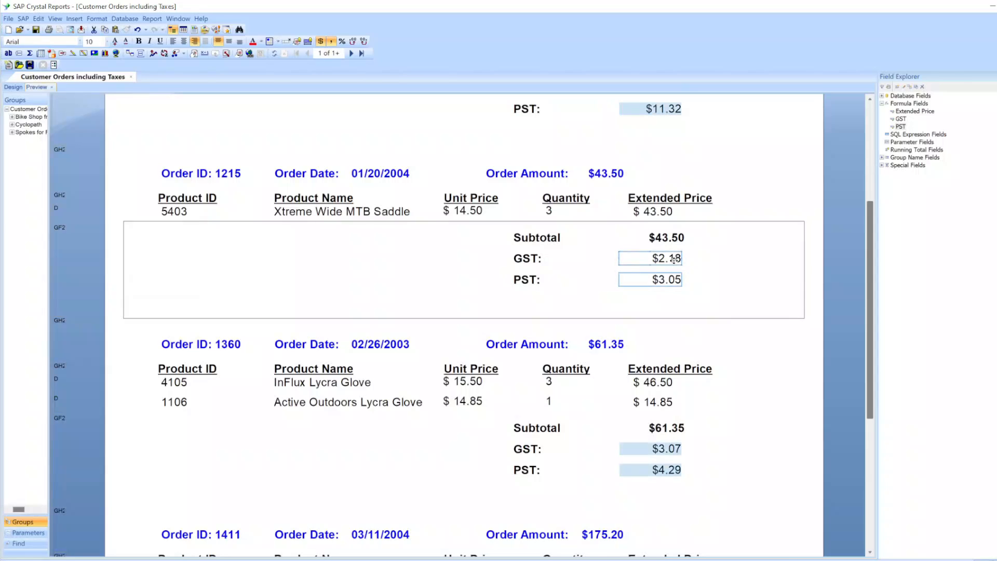
Step: Enlarge the Order ID group footer in the design to make room below PST, and preview the report
left_click(10, 87)
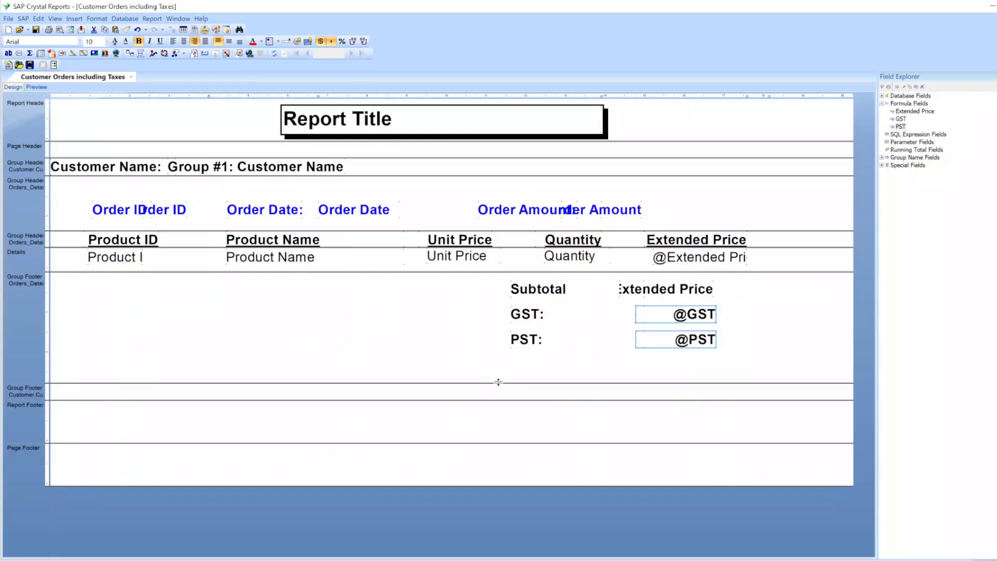
left_click_drag(498, 383, 500, 424)
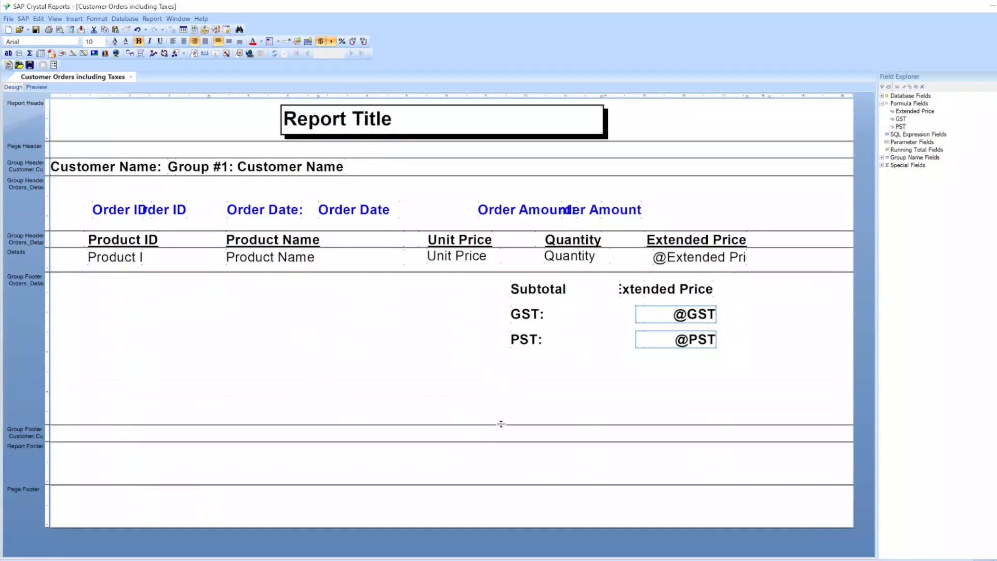
left_click(720, 375)
left_click(36, 87)
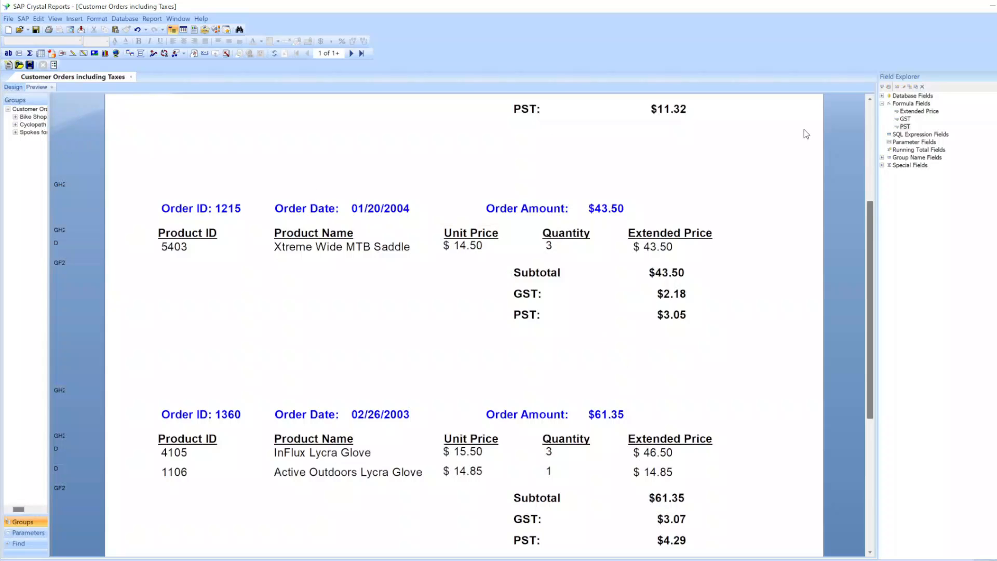
Step: Create a new formula field named Grand Total and open it for editing
right_click(910, 105)
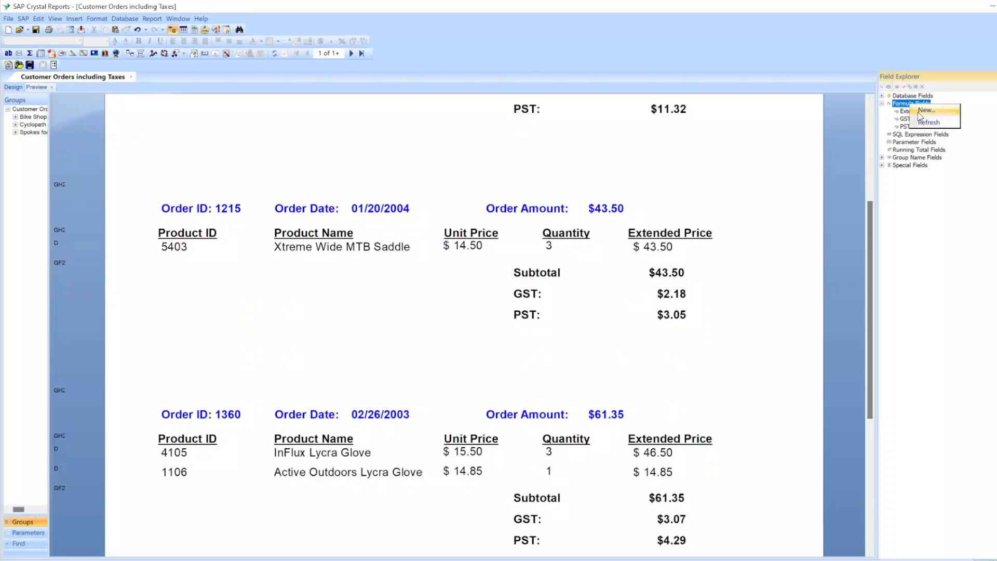
left_click(921, 111)
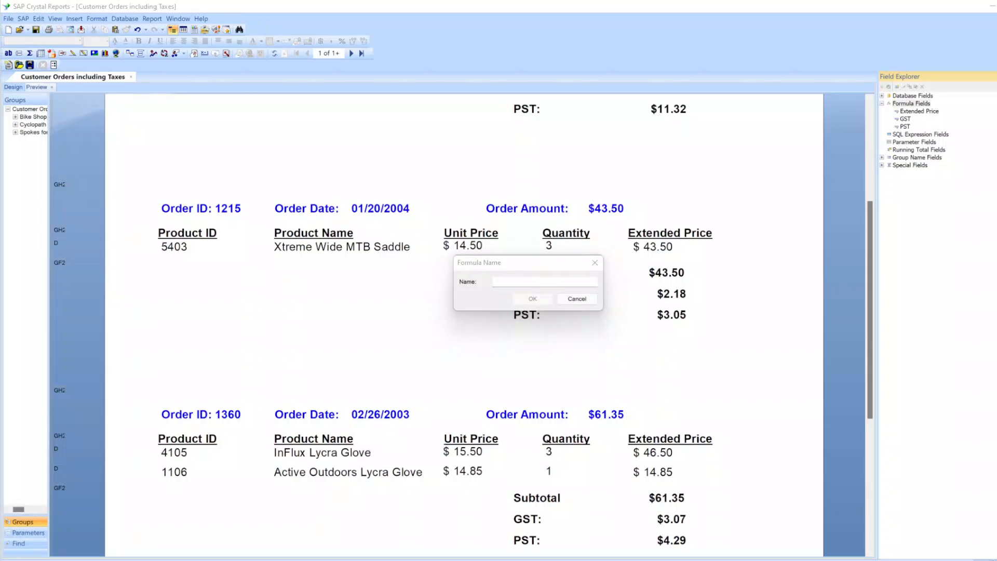
left_click(505, 283)
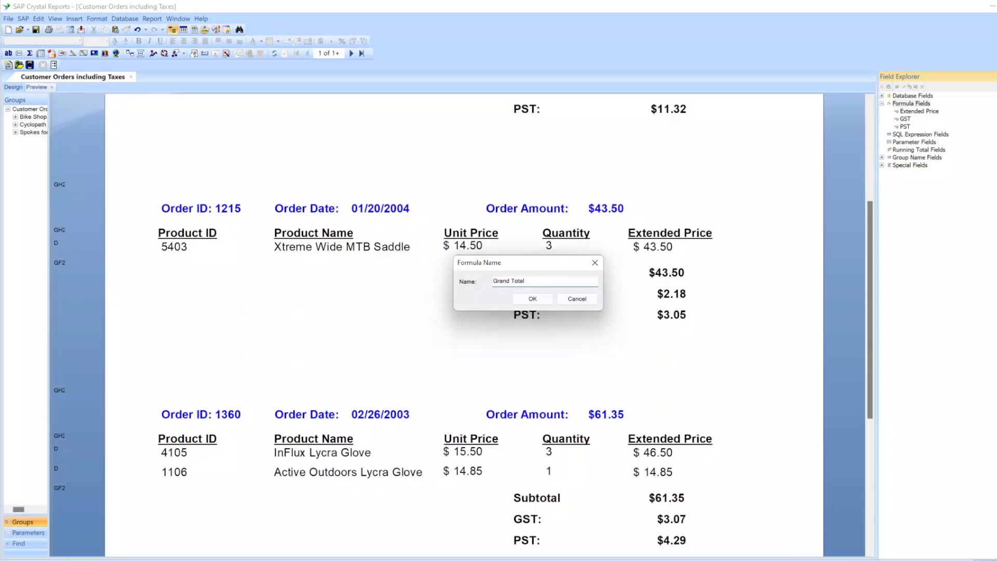
left_click(517, 303)
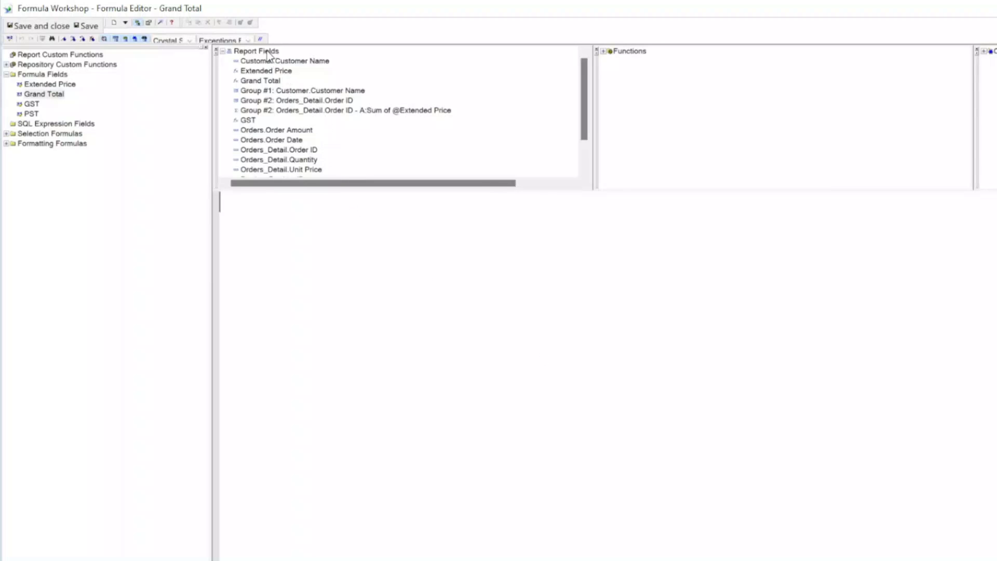
Step: Define the Grand Total formula as the Order ID group's sum of Extended Price plus GST plus PST, and save it
double_click(385, 111)
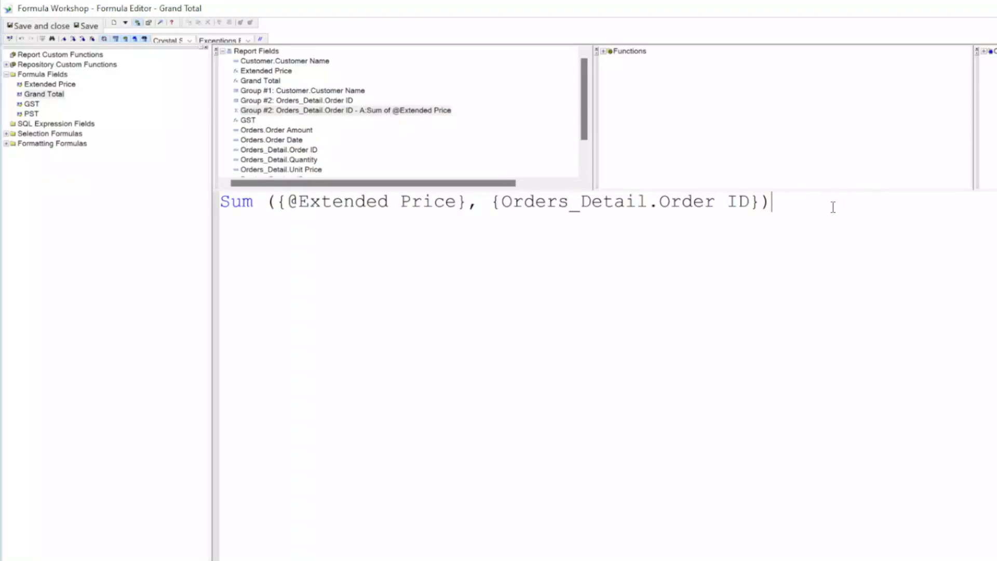
type("+")
double_click(247, 121)
type("+")
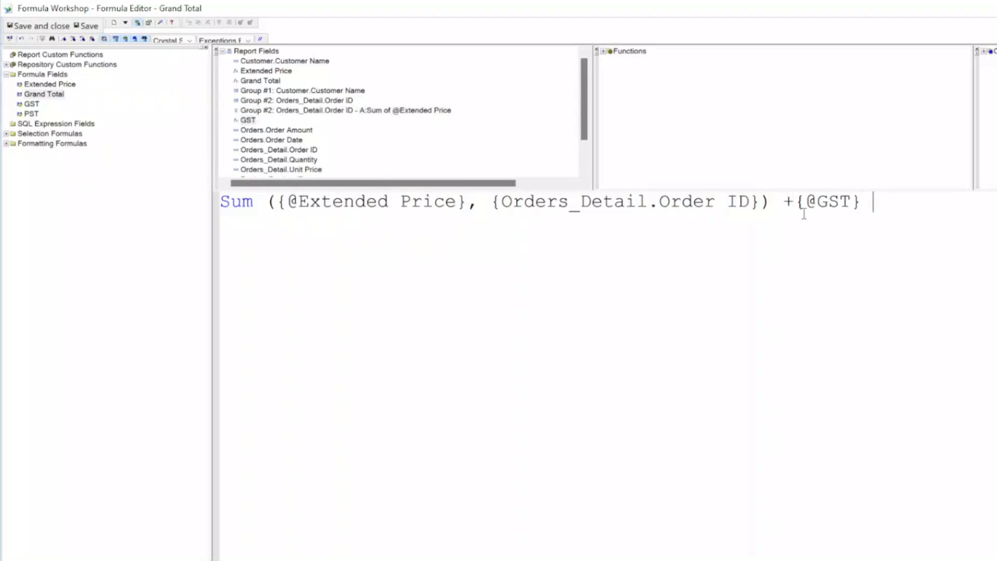
scroll(312, 136, "down", 2)
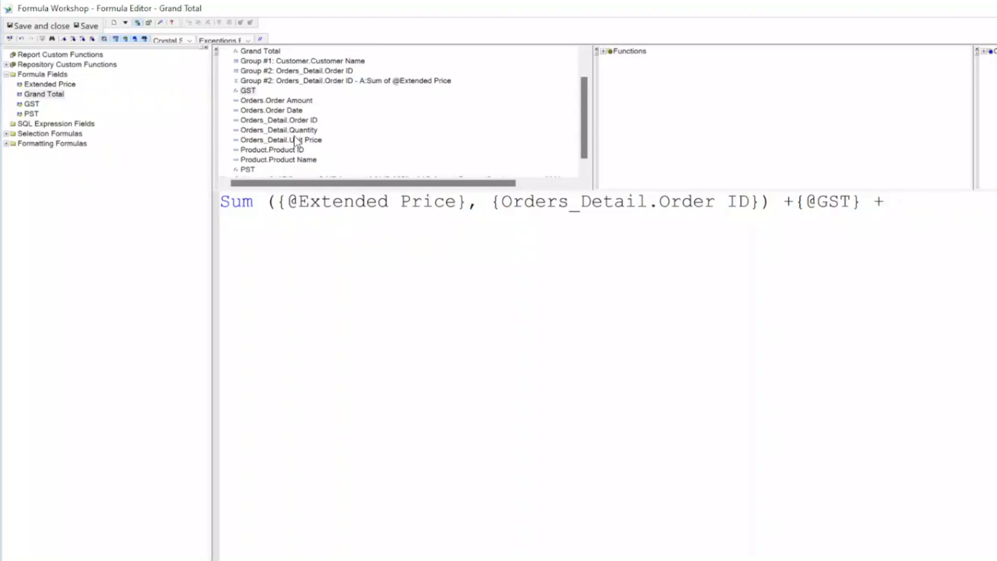
double_click(242, 161)
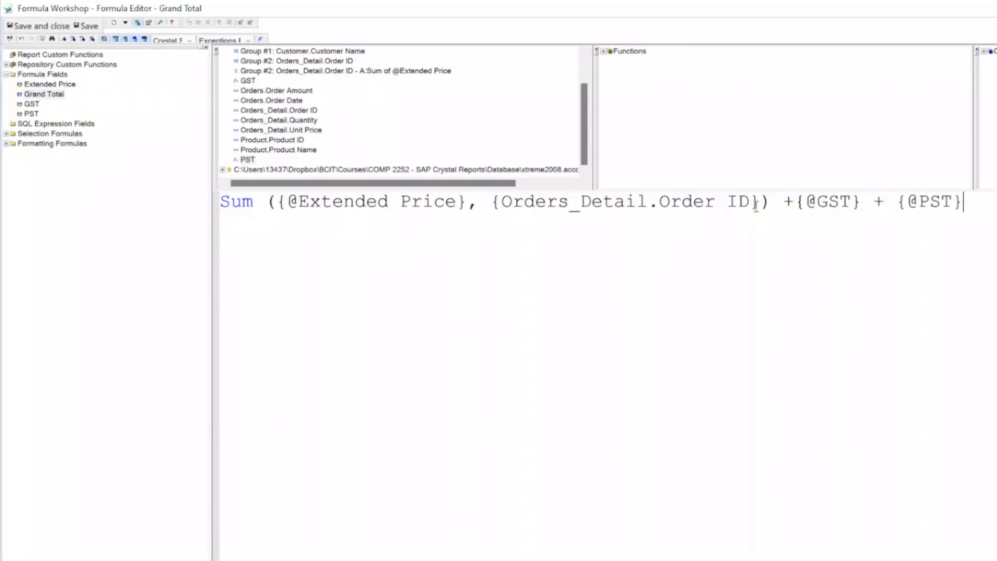
left_click_drag(771, 204, 218, 203)
left_click(777, 270)
left_click_drag(796, 202, 859, 203)
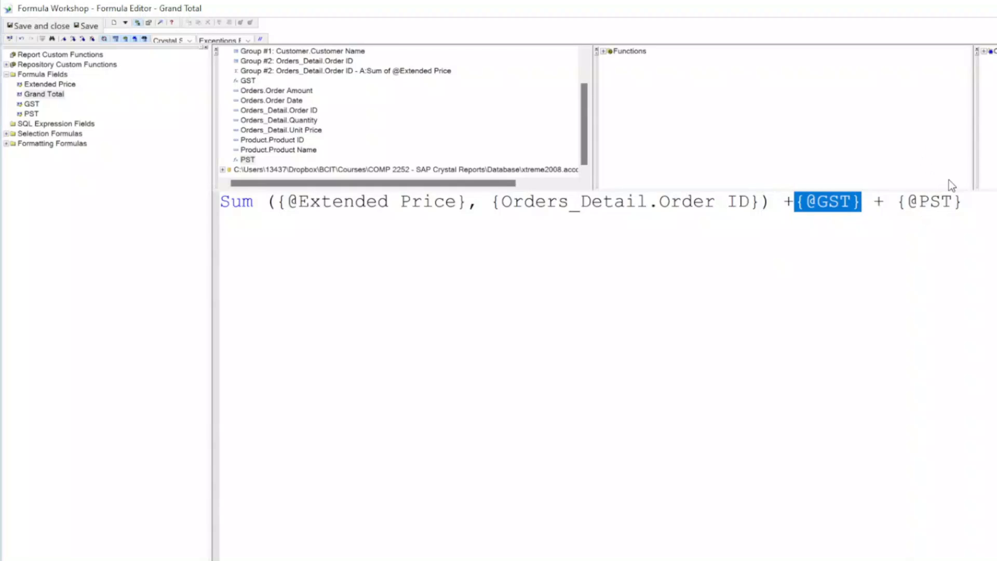
left_click(971, 201)
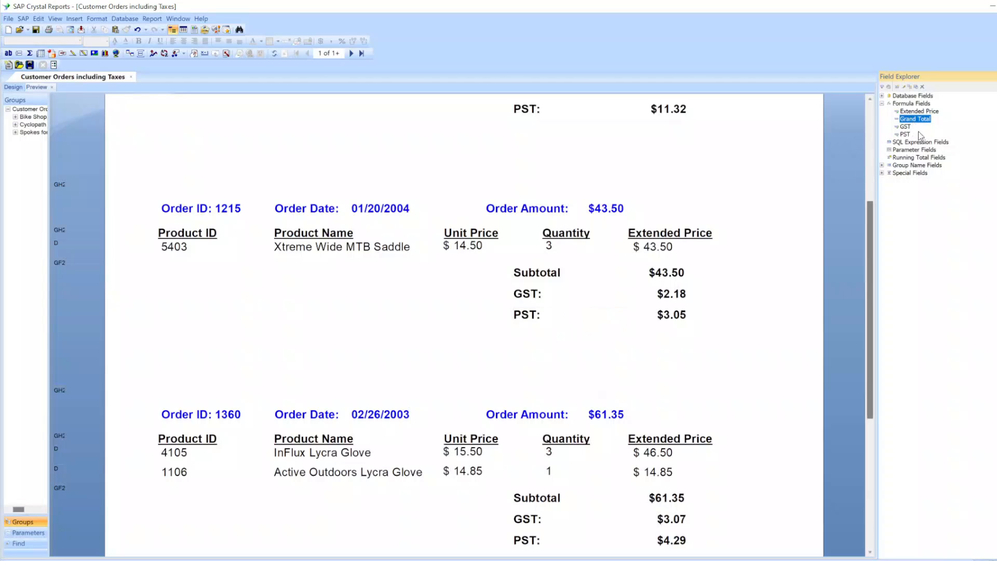
Step: Place the Grand Total field below the PST amount and add a copy of the PST label reading "Grand Total:" beside it
left_click_drag(923, 126, 651, 347)
left_click(526, 315)
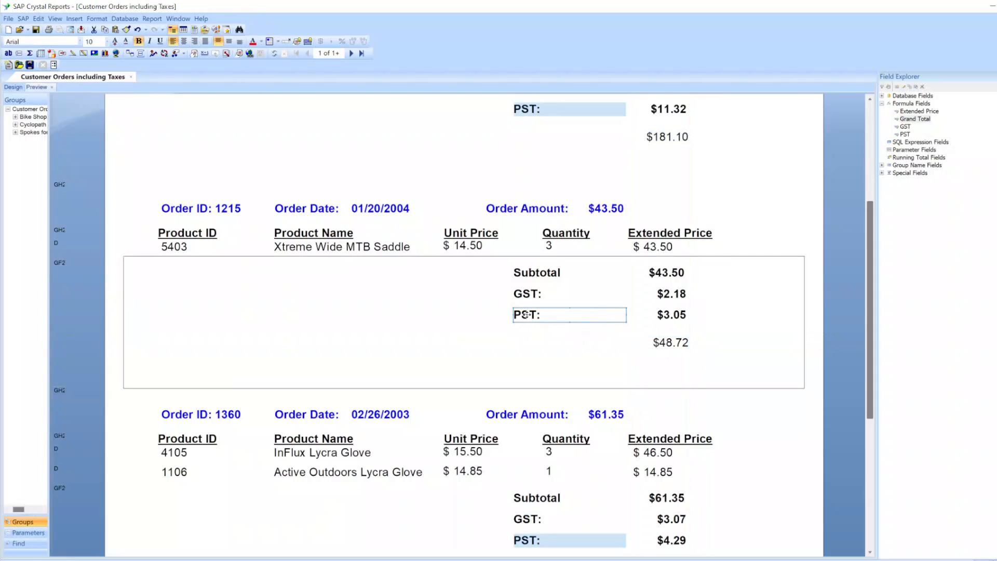
left_click_drag(528, 323, 523, 344)
double_click(524, 344)
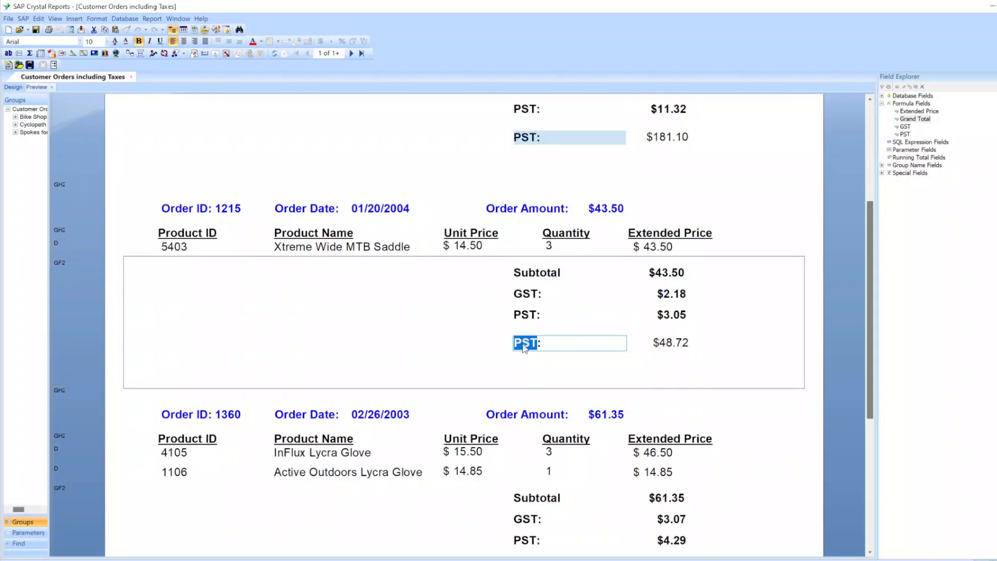
type("Grand Tota")
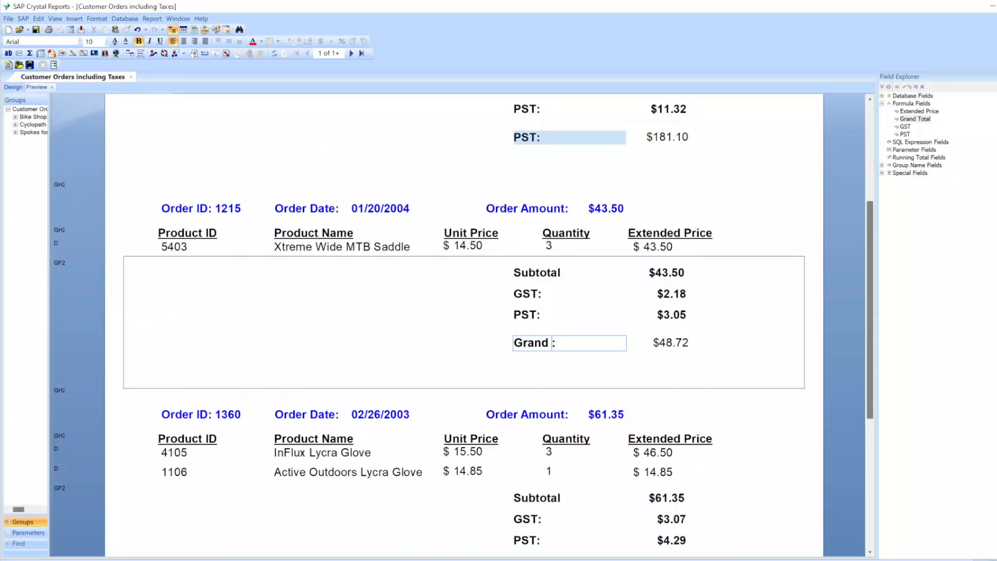
type("l")
left_click(683, 374)
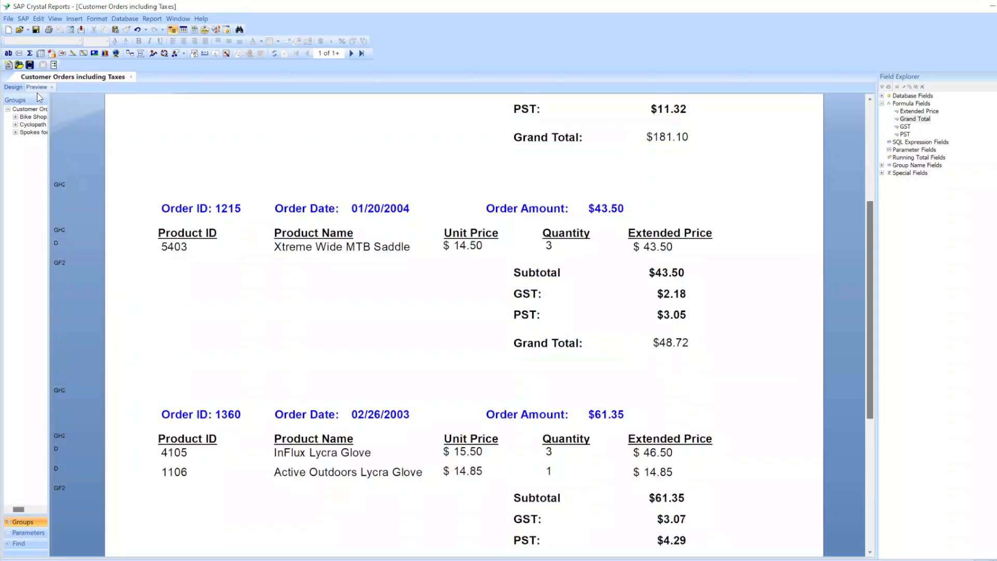
Step: In the design, draw two parallel lines between PST and Grand Total, lowering the Grand Total label and amount slightly to make room
left_click(14, 86)
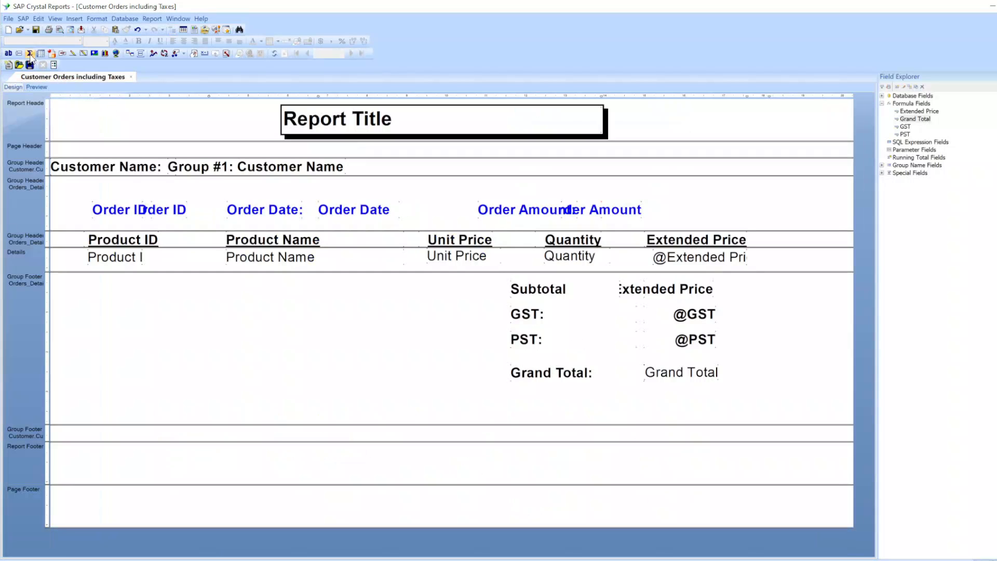
left_click(73, 54)
mouse_move(514, 355)
left_mouse_down()
mouse_move(737, 357)
mouse_move(696, 383)
left_mouse_up()
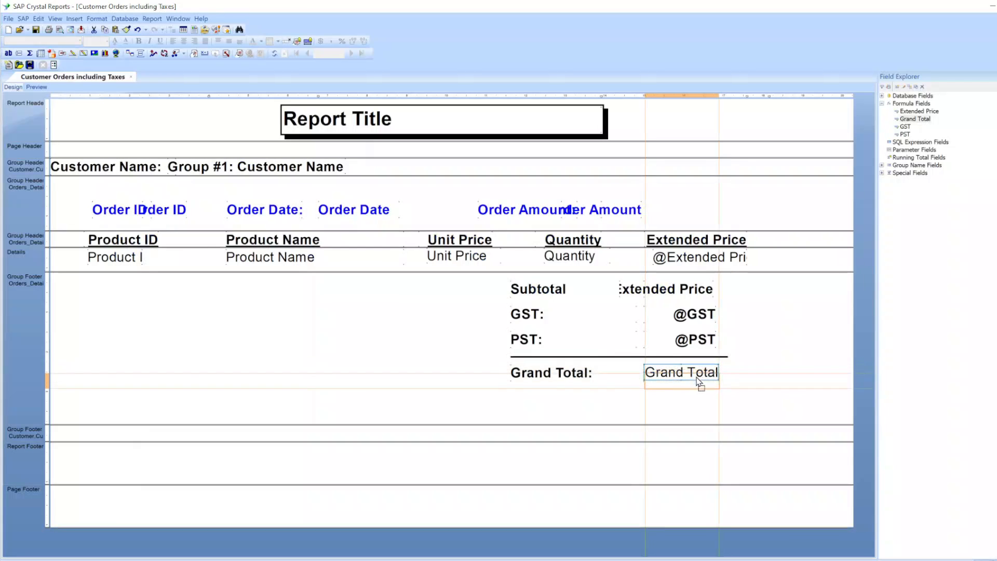
left_click(580, 385)
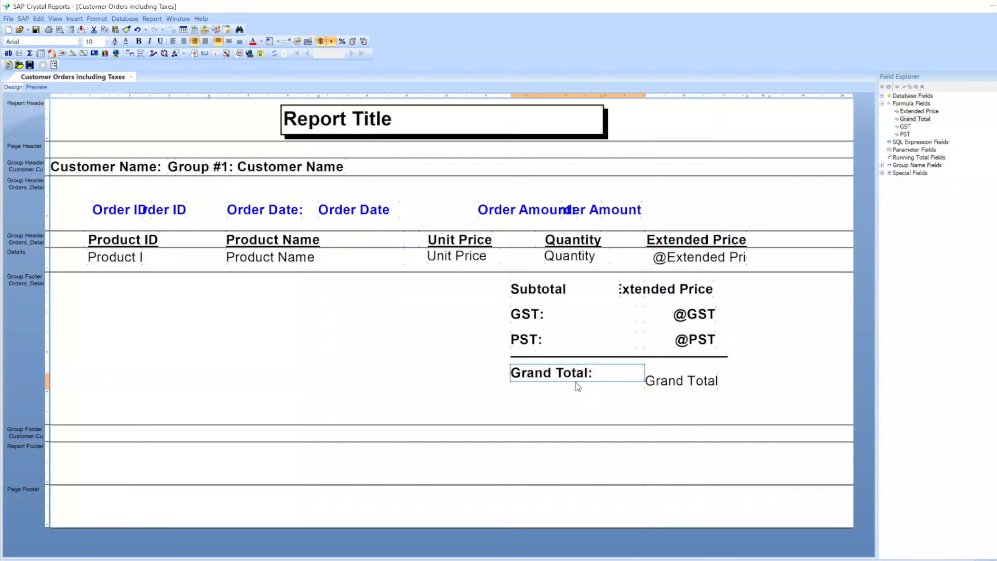
left_click_drag(575, 381, 575, 390)
left_click(73, 53)
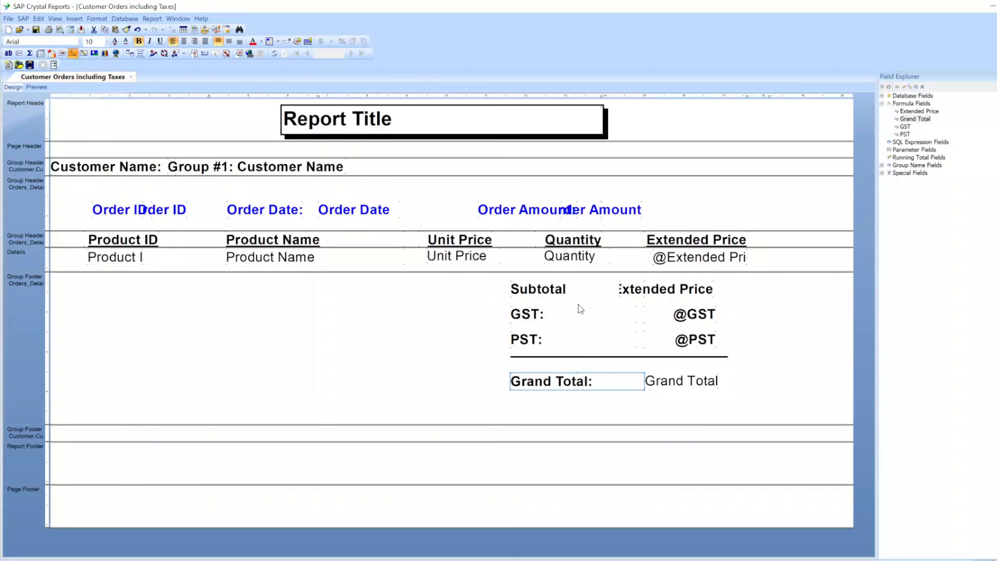
left_click_drag(514, 365, 725, 369)
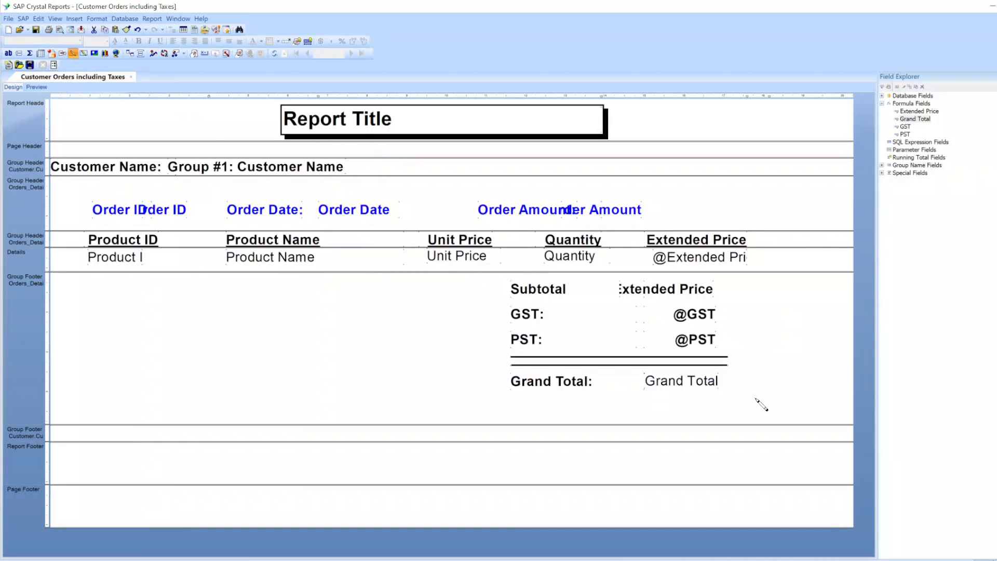
Step: Draw a wide line beneath the Grand Total row and a box around the whole totals area of the Order ID group footer
left_click_drag(753, 407, 69, 412)
left_click(36, 87)
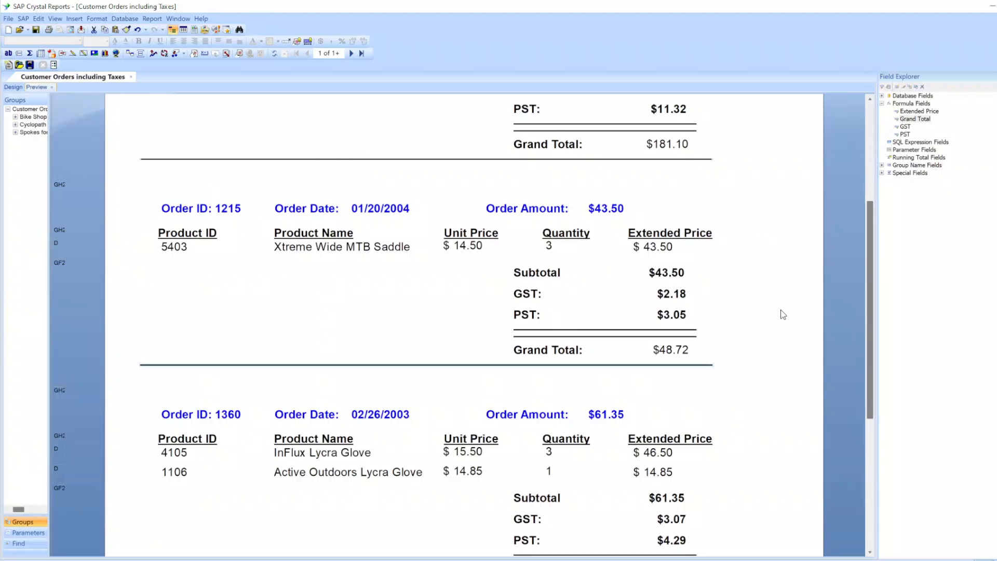
left_click(14, 87)
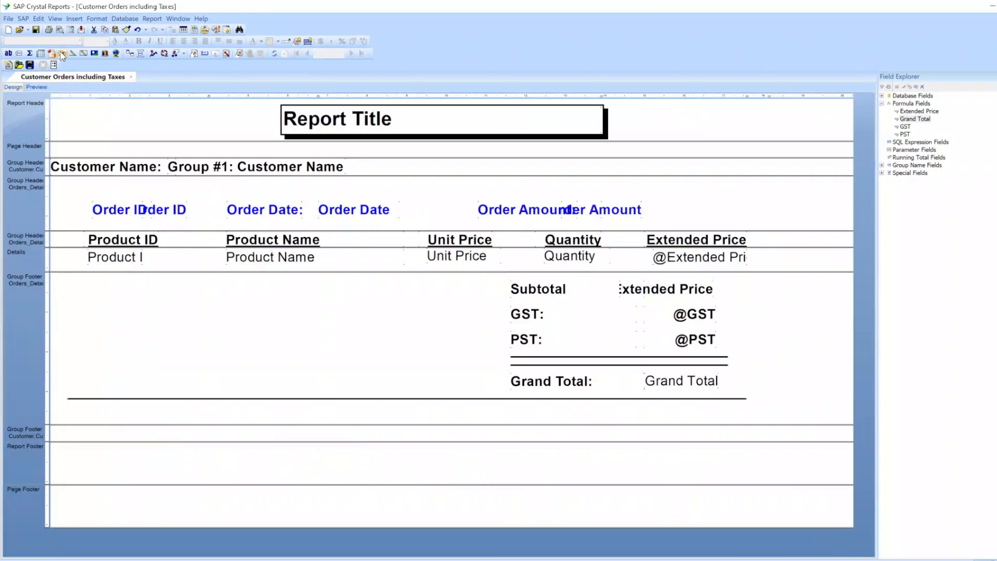
left_click(83, 53)
mouse_move(60, 280)
left_mouse_down()
mouse_move(189, 363)
mouse_move(665, 429)
mouse_move(746, 403)
mouse_move(764, 408)
left_mouse_up()
Step: Make the Grand Total amount bold and check the boxed totals in the preview
left_click(691, 382)
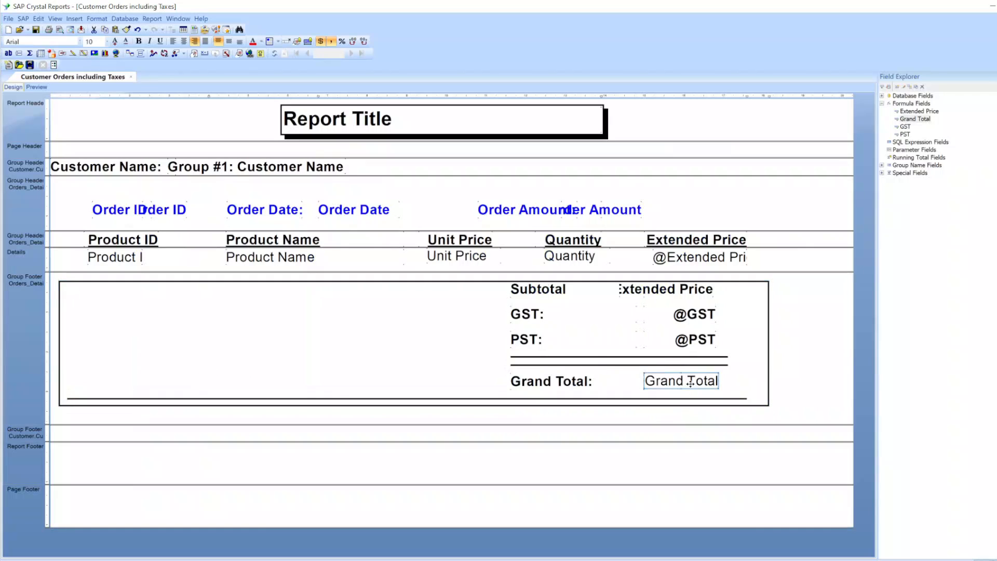
key("ctrl+b")
left_click(43, 87)
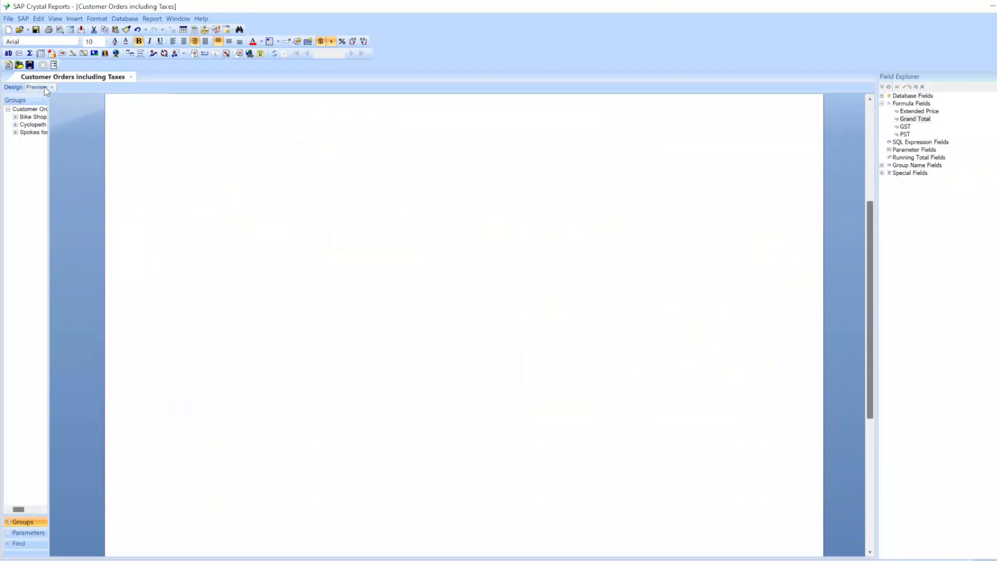
left_click(770, 298)
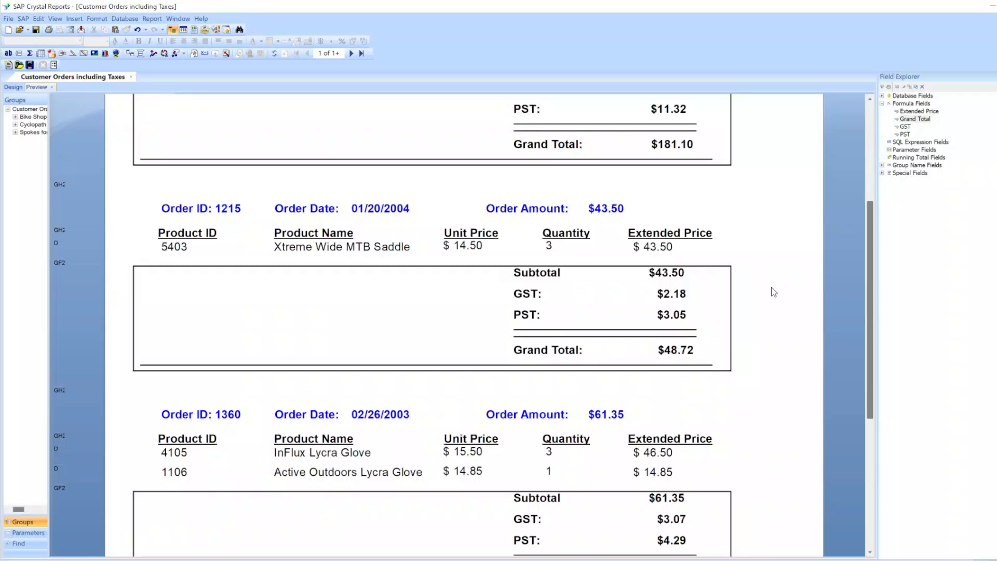
scroll(714, 295, "up", 1)
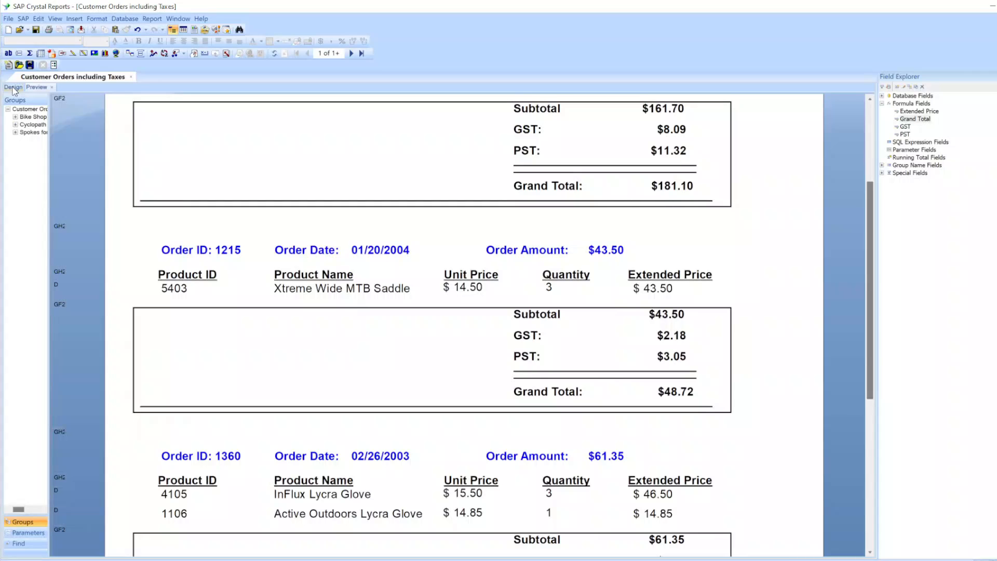
scroll(785, 324, "down", 1)
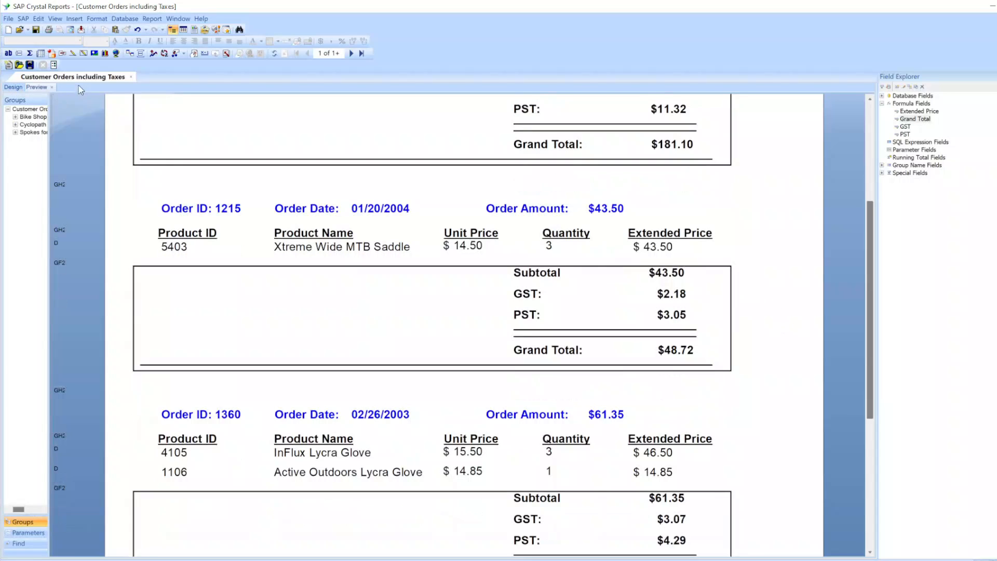
Step: In the design, draw a line across the full page width below the box in the Order ID group footer
left_click(12, 87)
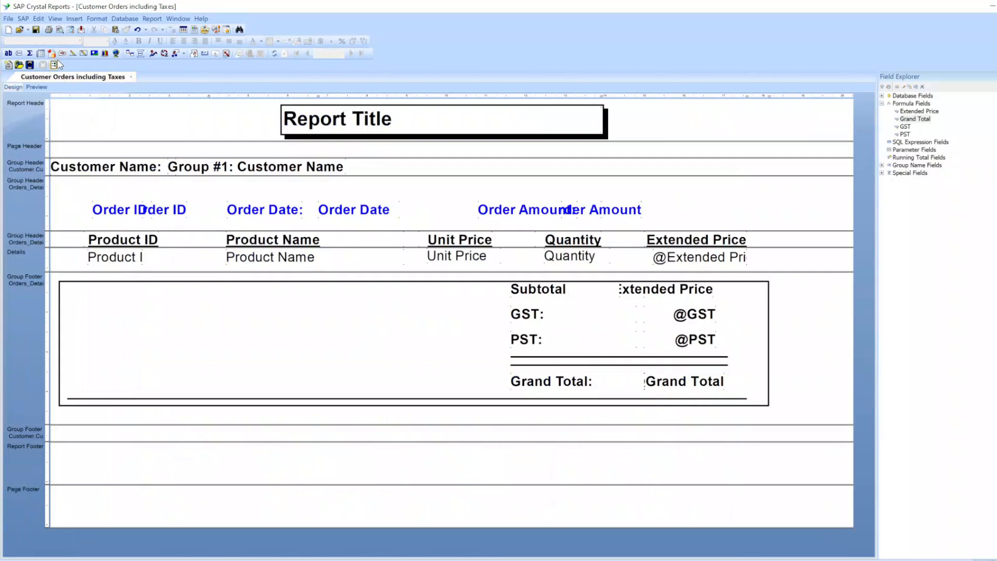
left_click(71, 54)
left_click_drag(52, 417, 860, 422)
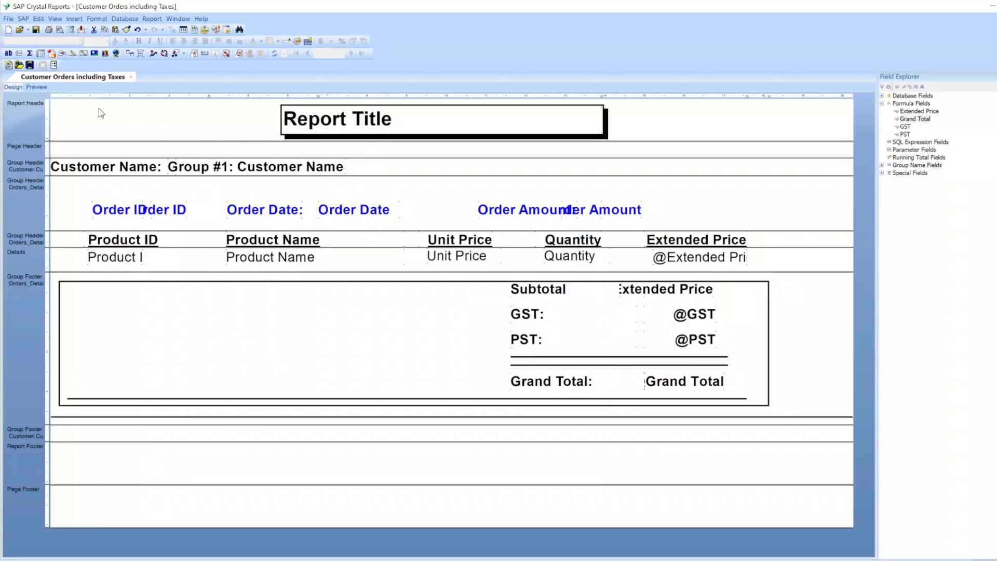
Step: Preview the report and examine the order totals and separator lines on the first and second pages
left_click(37, 87)
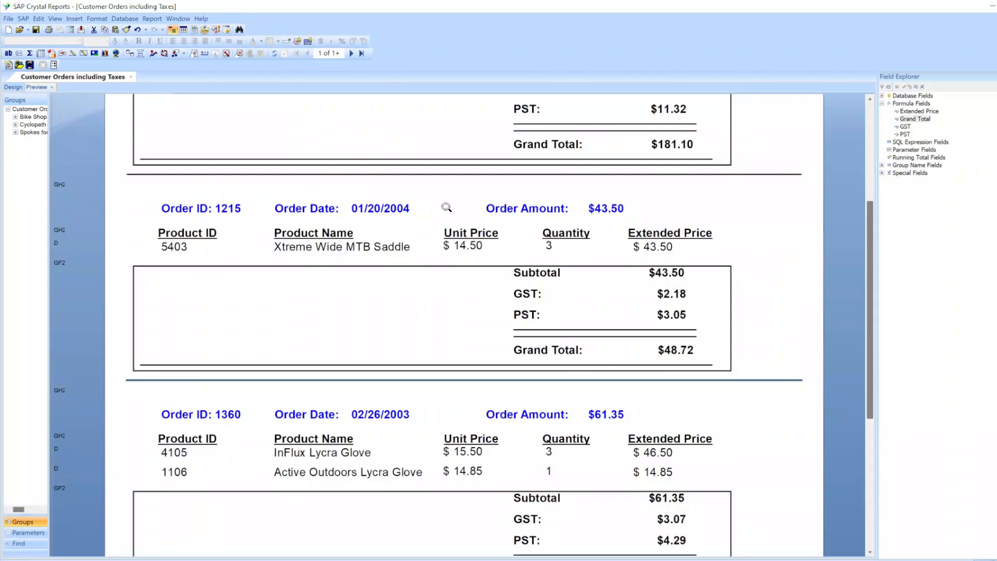
scroll(748, 306, "down", 5)
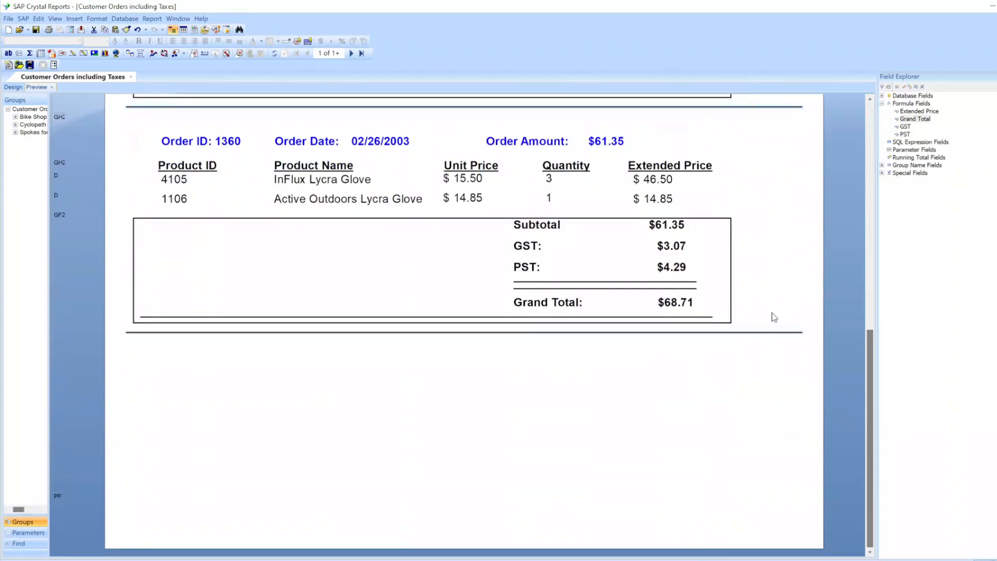
scroll(772, 314, "up", 7)
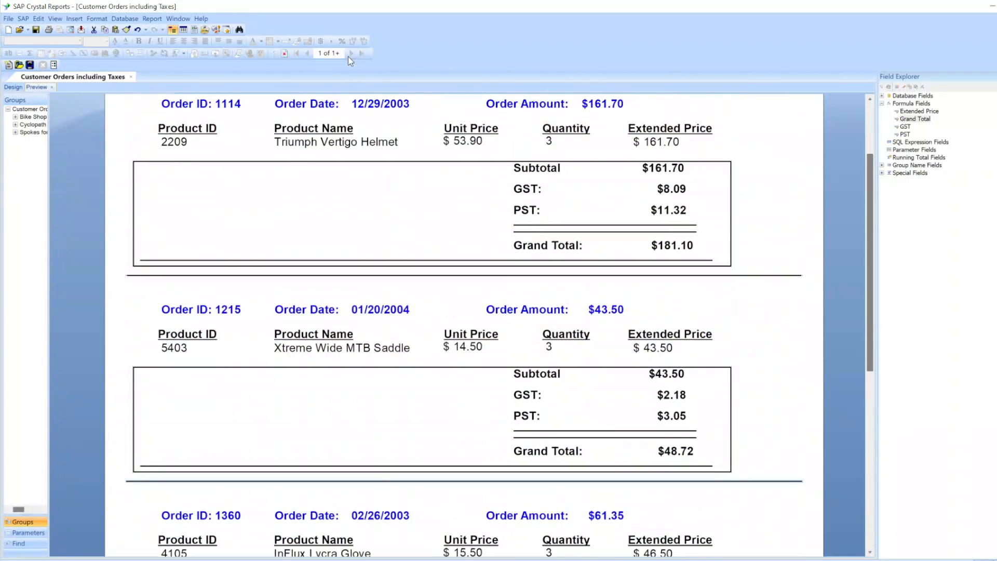
left_click(352, 53)
scroll(788, 292, "down", 3)
scroll(790, 298, "up", 3)
scroll(791, 298, "up", 1)
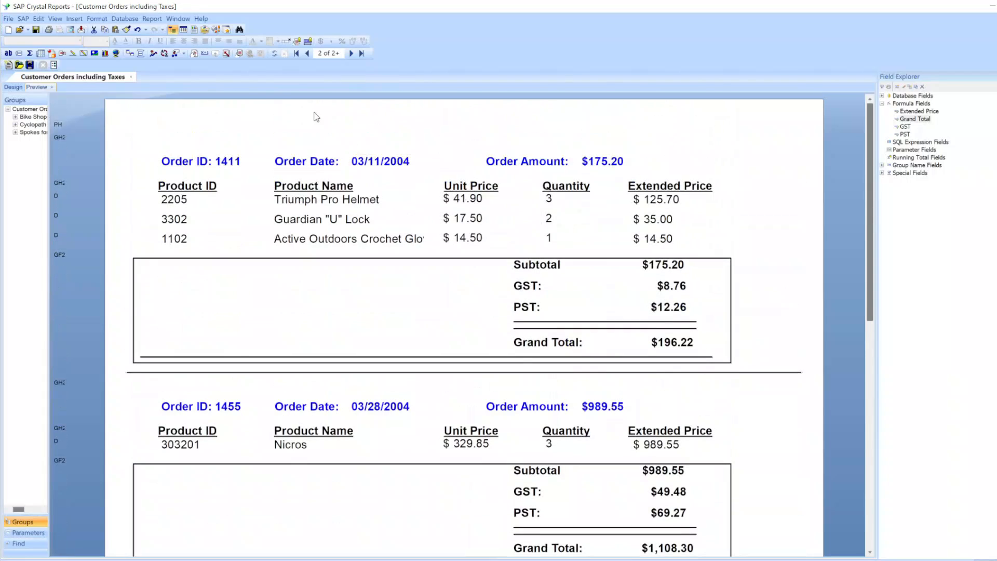
scroll(530, 278, "down", 1)
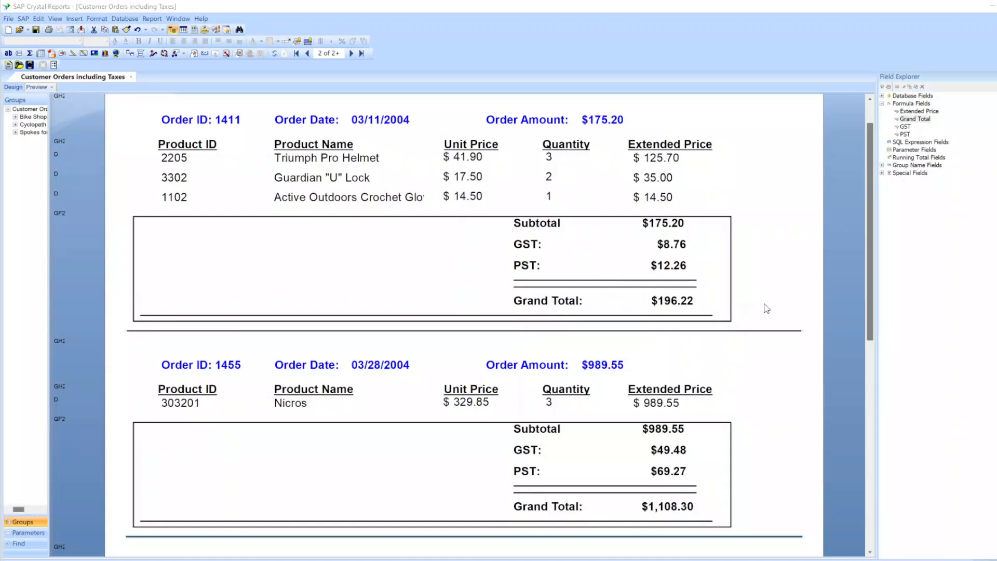
Step: Create a new formula field named Great Sale and open it for editing
right_click(906, 103)
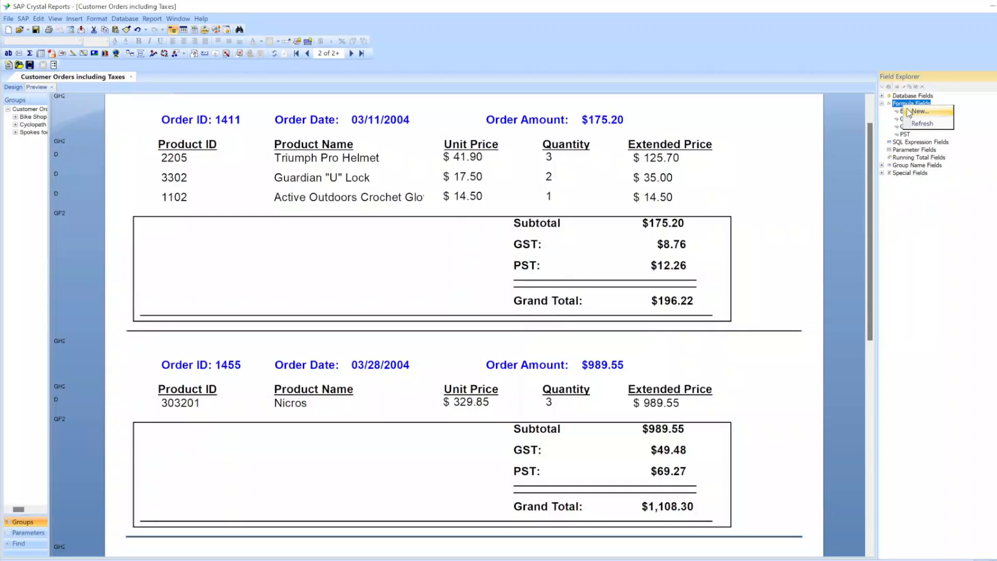
left_click(912, 114)
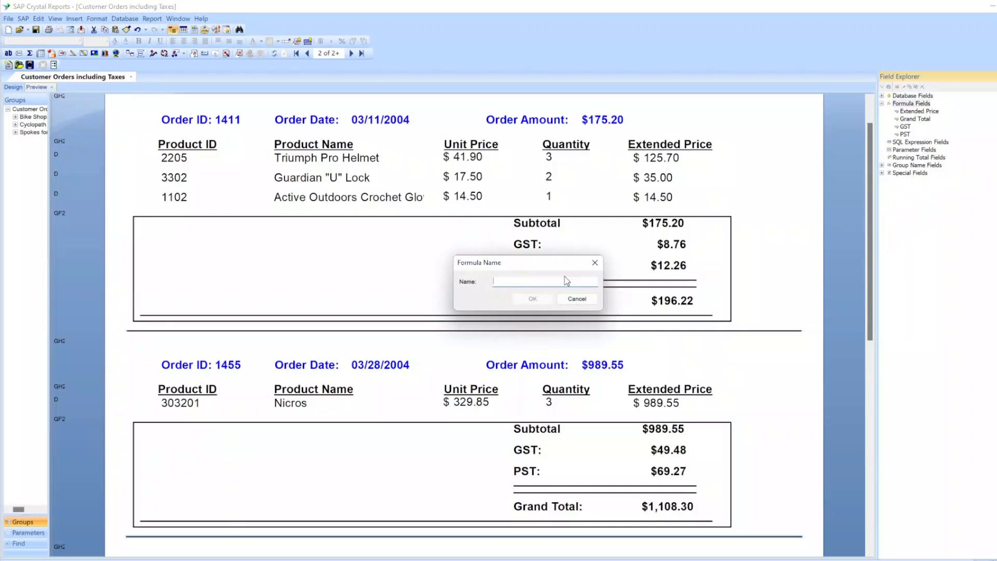
type("Great Sale")
left_click(525, 301)
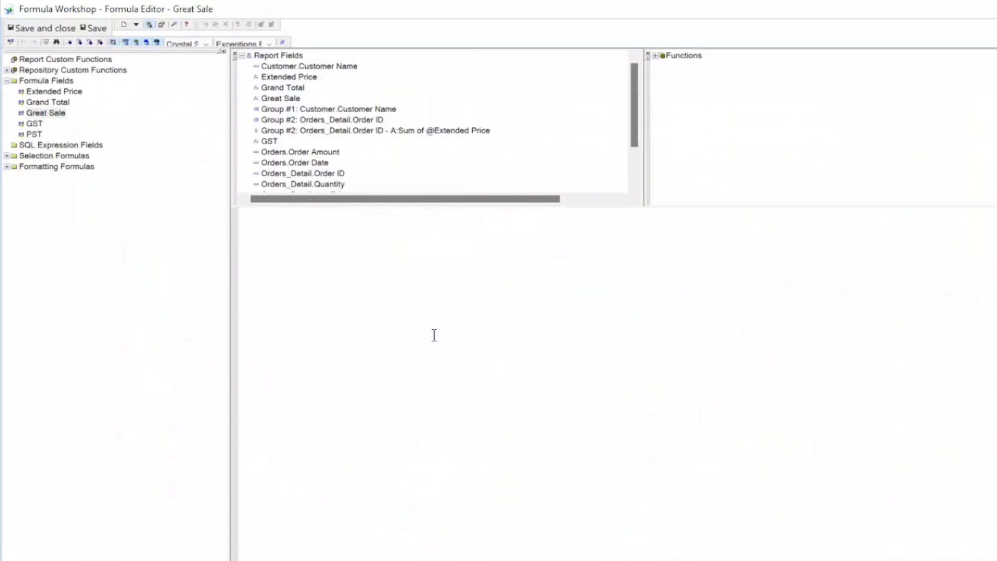
type("If")
double_click(281, 88)
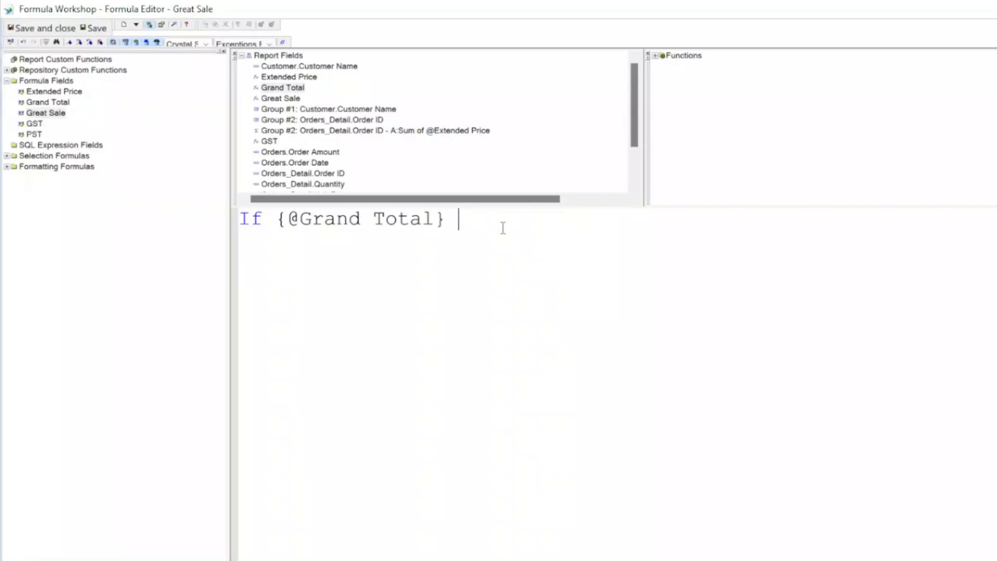
type("> $1000 Then \"Great Sale")
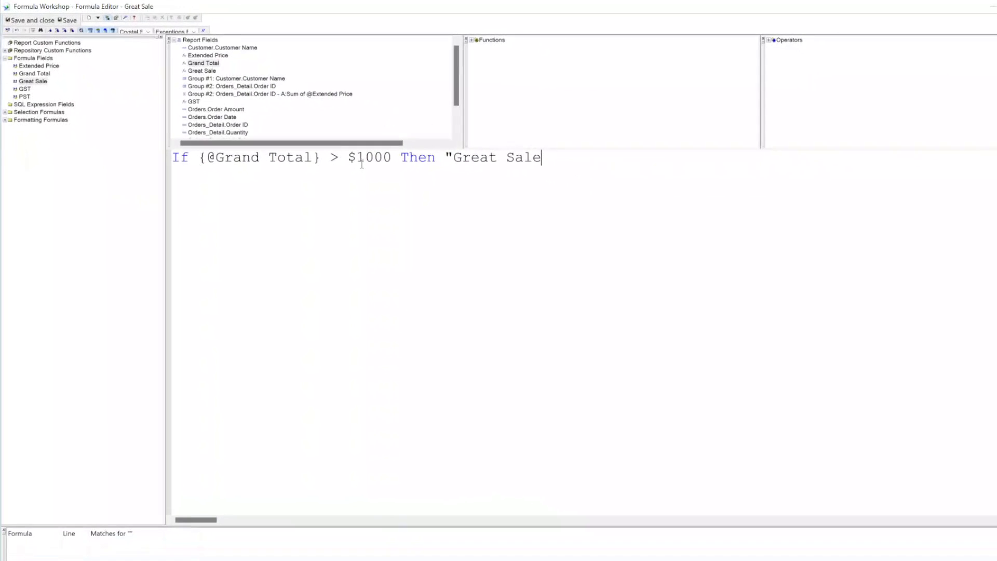
type("!\"")
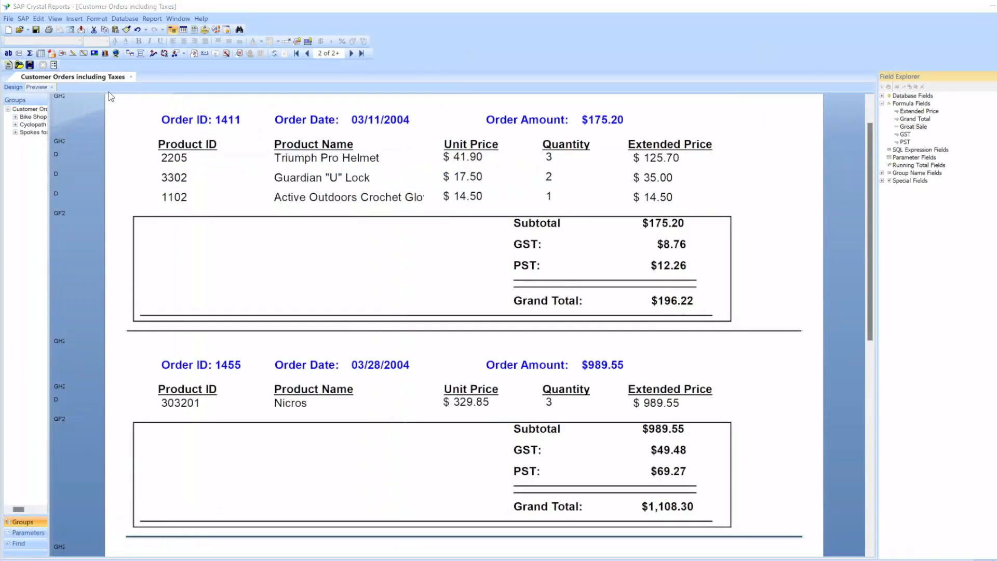
Step: Place the Great Sale field in the Order ID group footer, just before the Grand Total label on the same row
left_click(14, 88)
left_click_drag(909, 130, 391, 298)
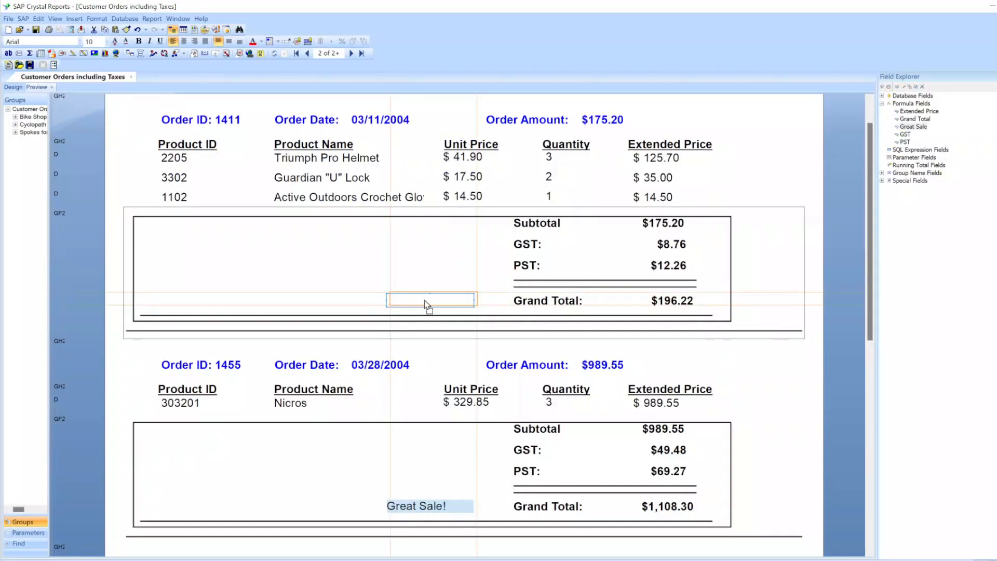
left_click(474, 489)
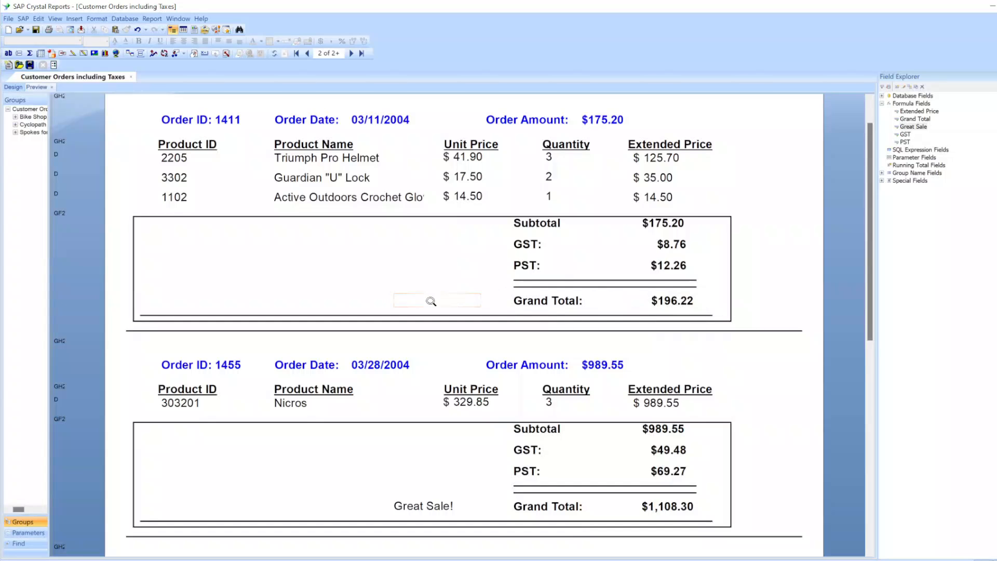
left_click(430, 300)
left_click(696, 499)
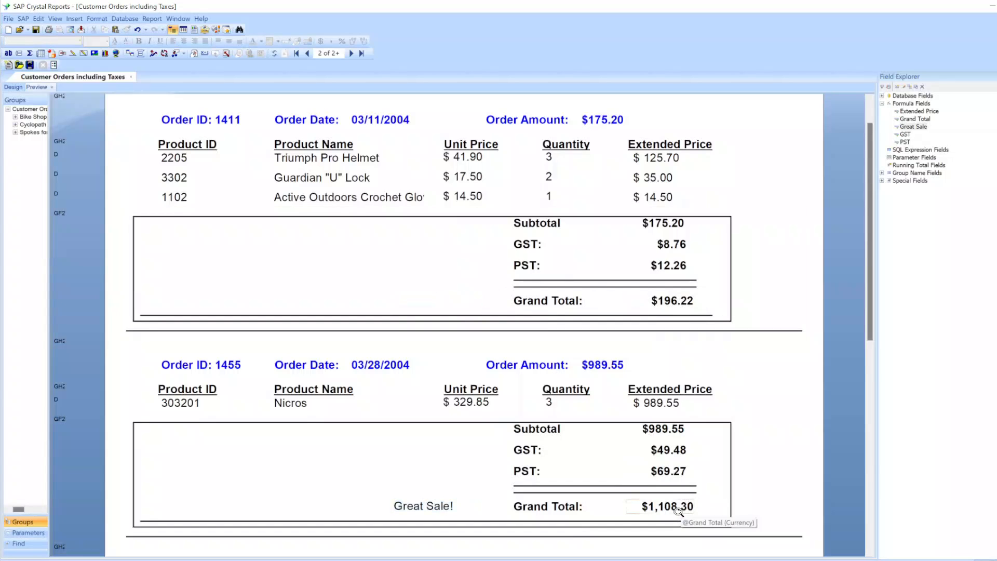
Step: Make the Great Sale field red and bold, and review it in the design and across the orders in the preview
left_click(453, 506)
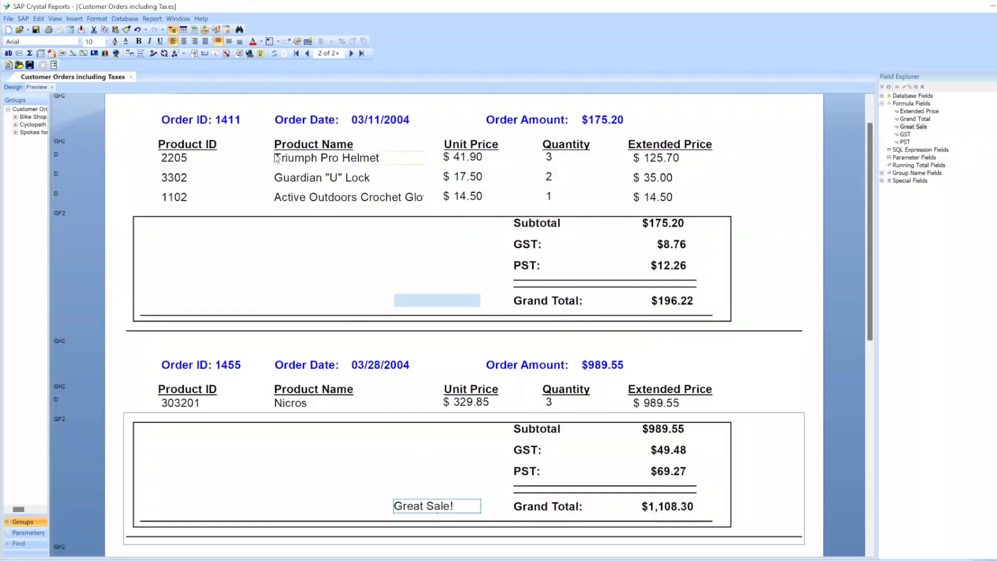
left_click(252, 41)
key("ctrl+b")
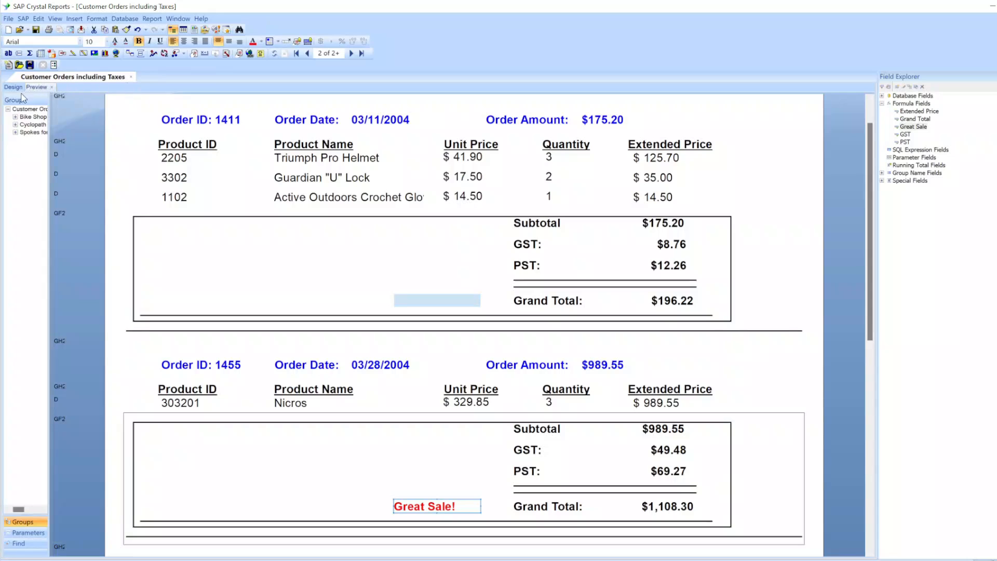
left_click(15, 87)
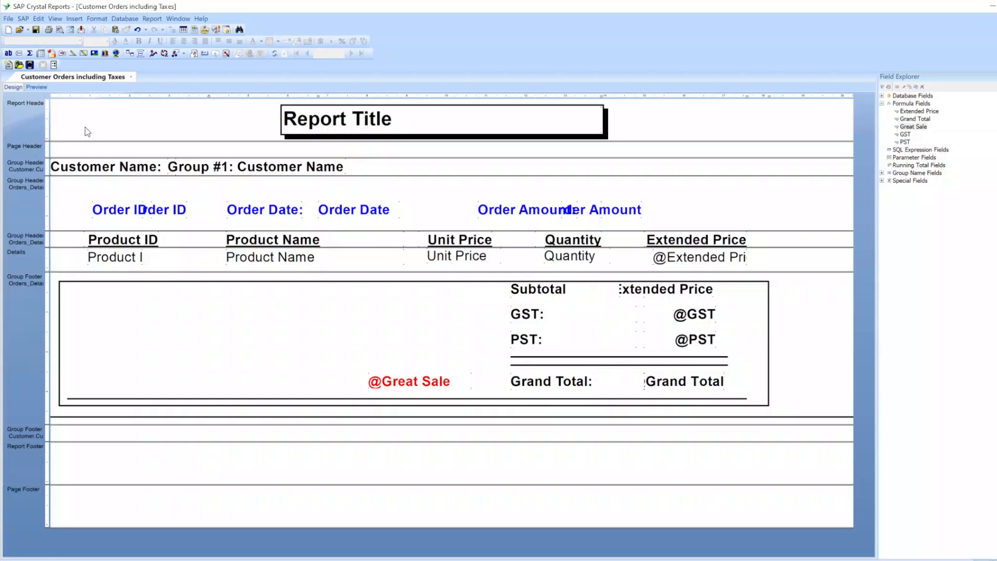
left_click(36, 87)
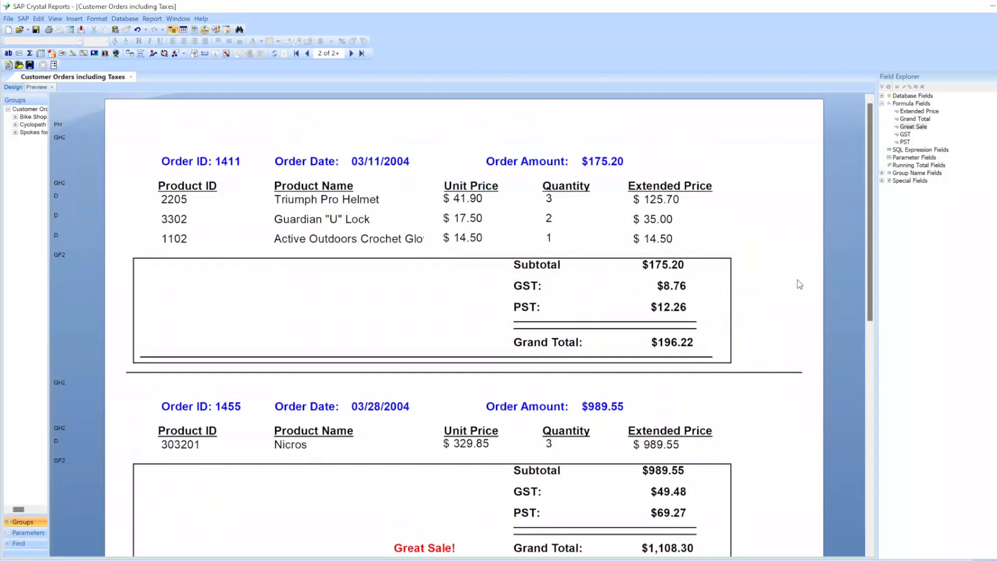
scroll(797, 279, "down", 2)
scroll(797, 280, "down", 1)
scroll(789, 310, "down", 1)
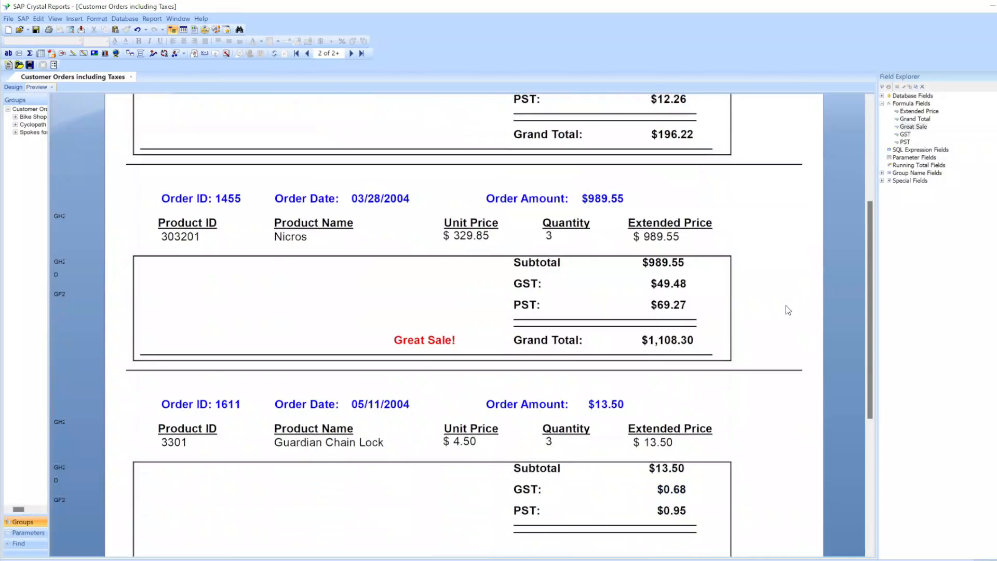
scroll(788, 310, "down", 1)
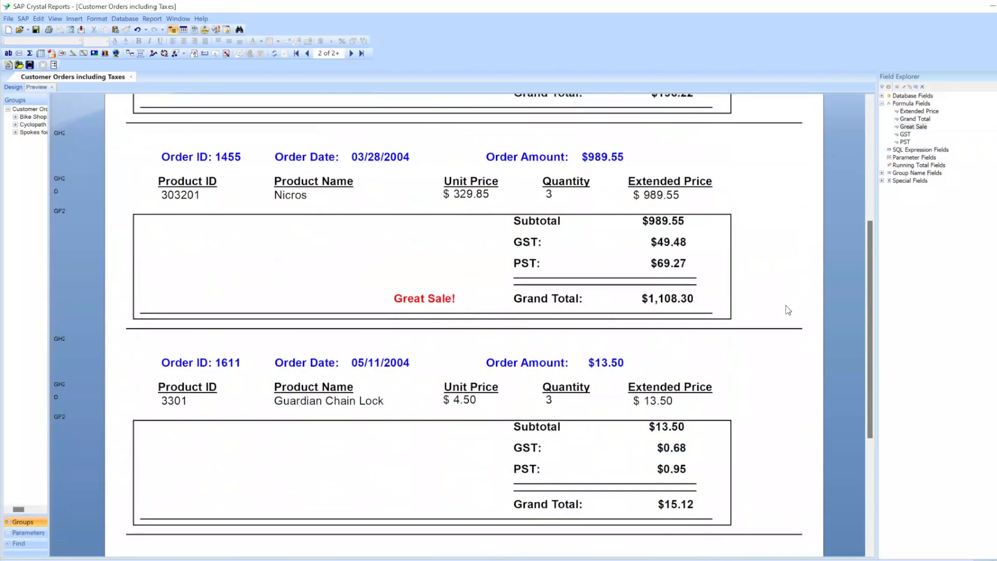